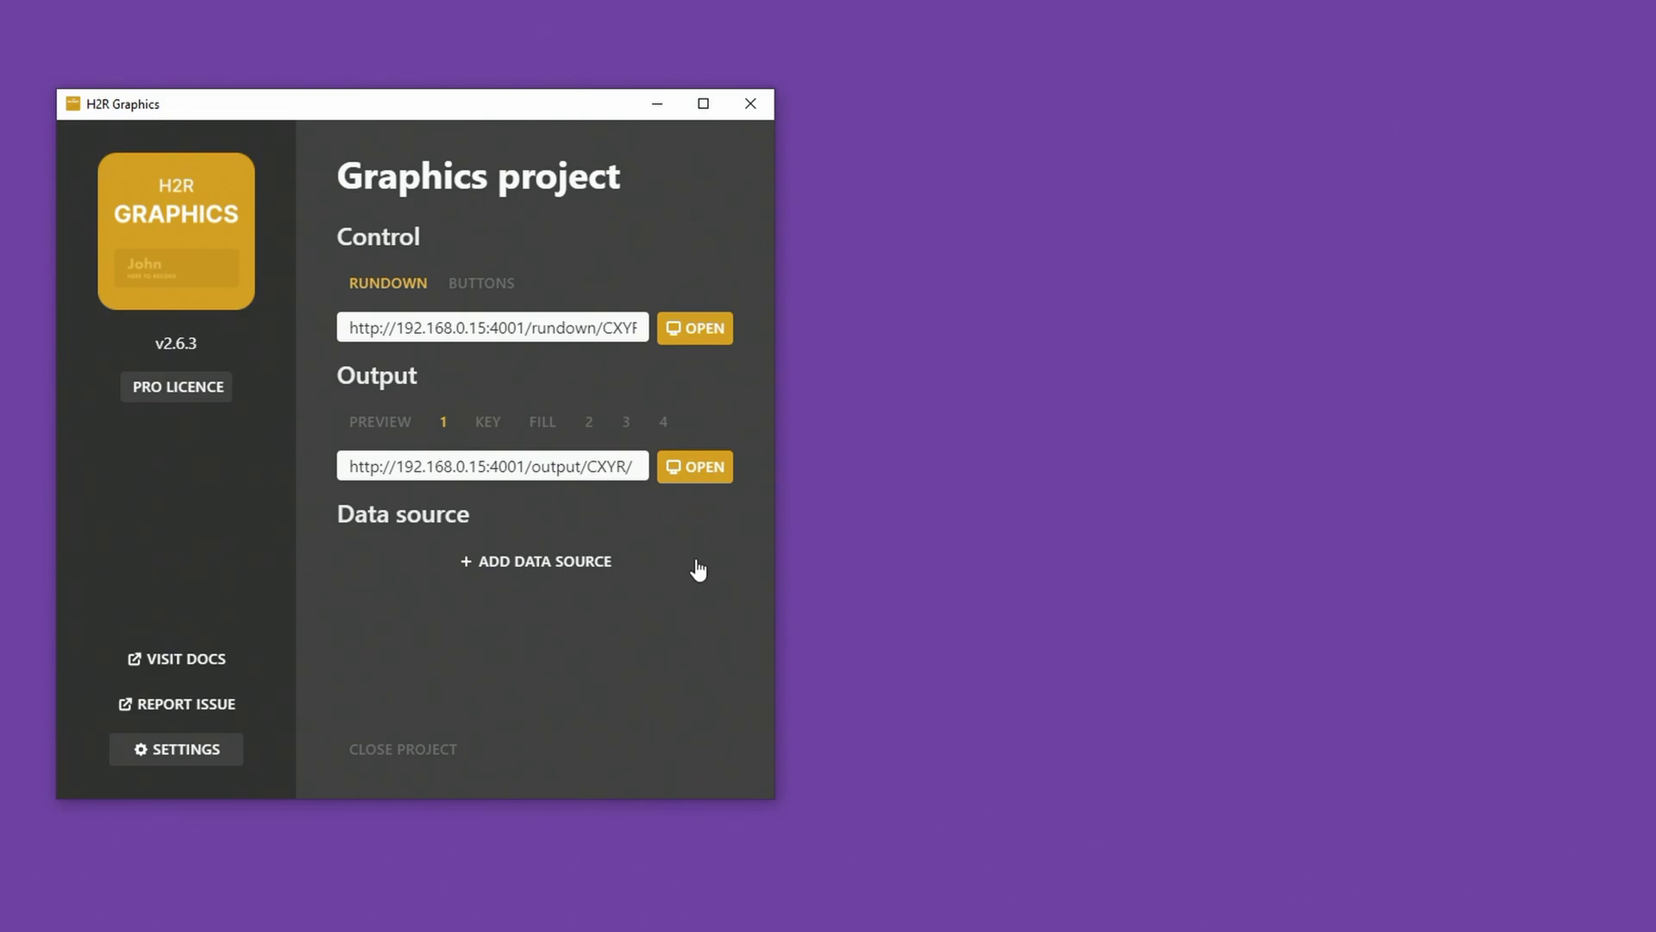
Open the Output 1 window with a black background and put the lower third on air.
left_click(693, 472)
type("a")
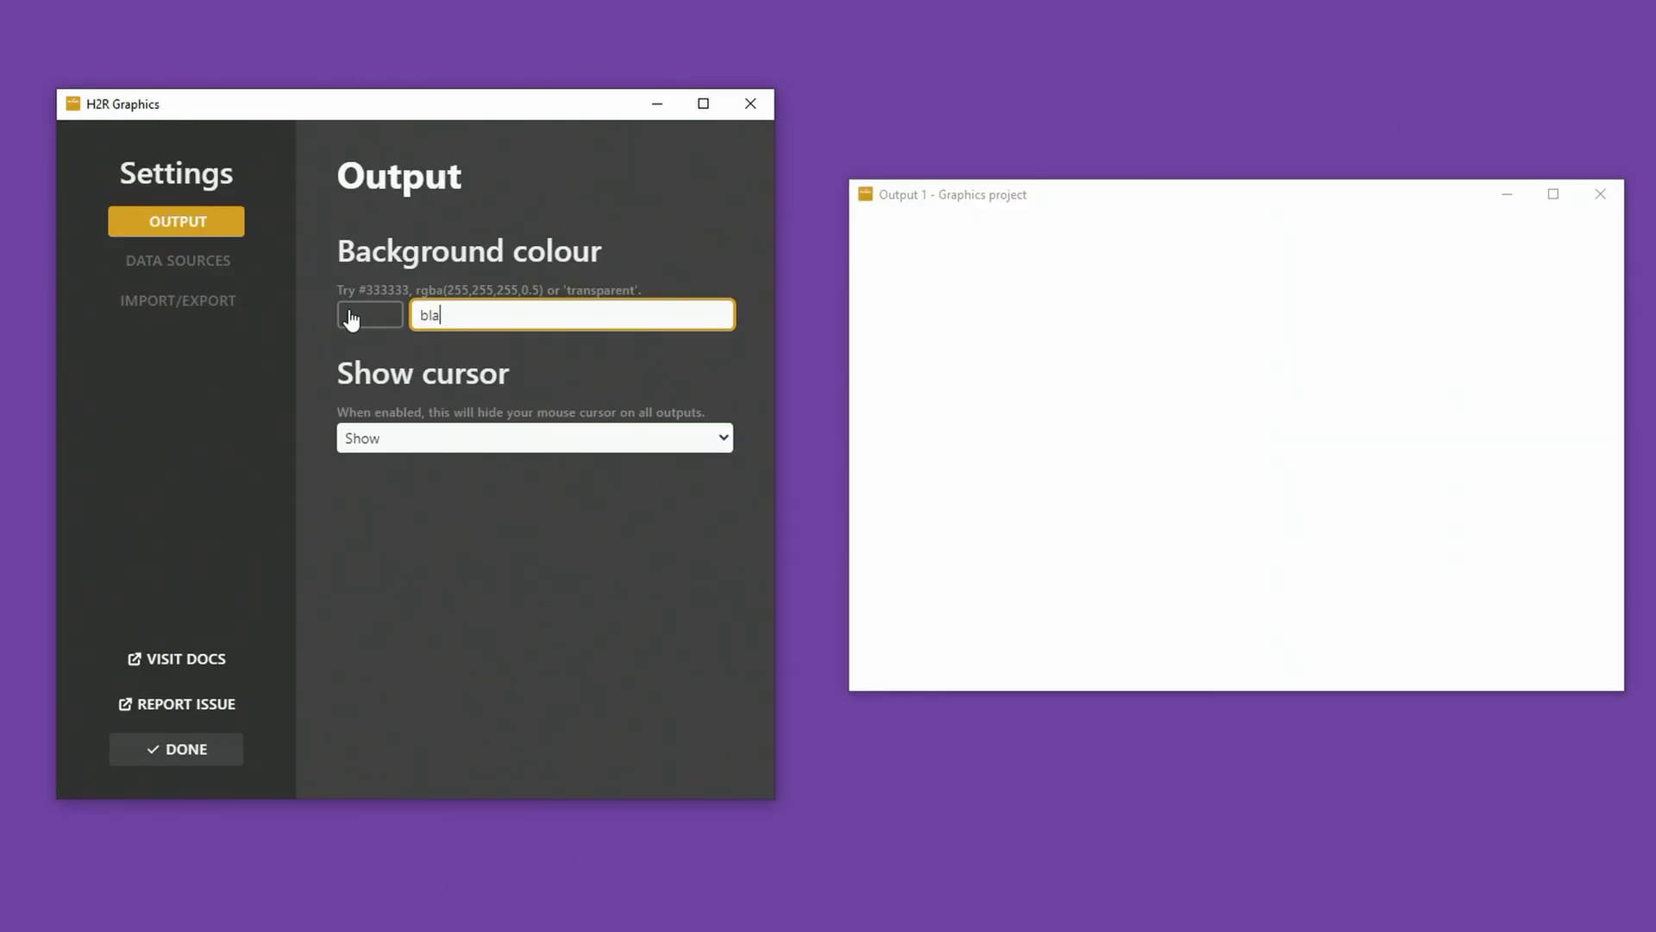
type("ck")
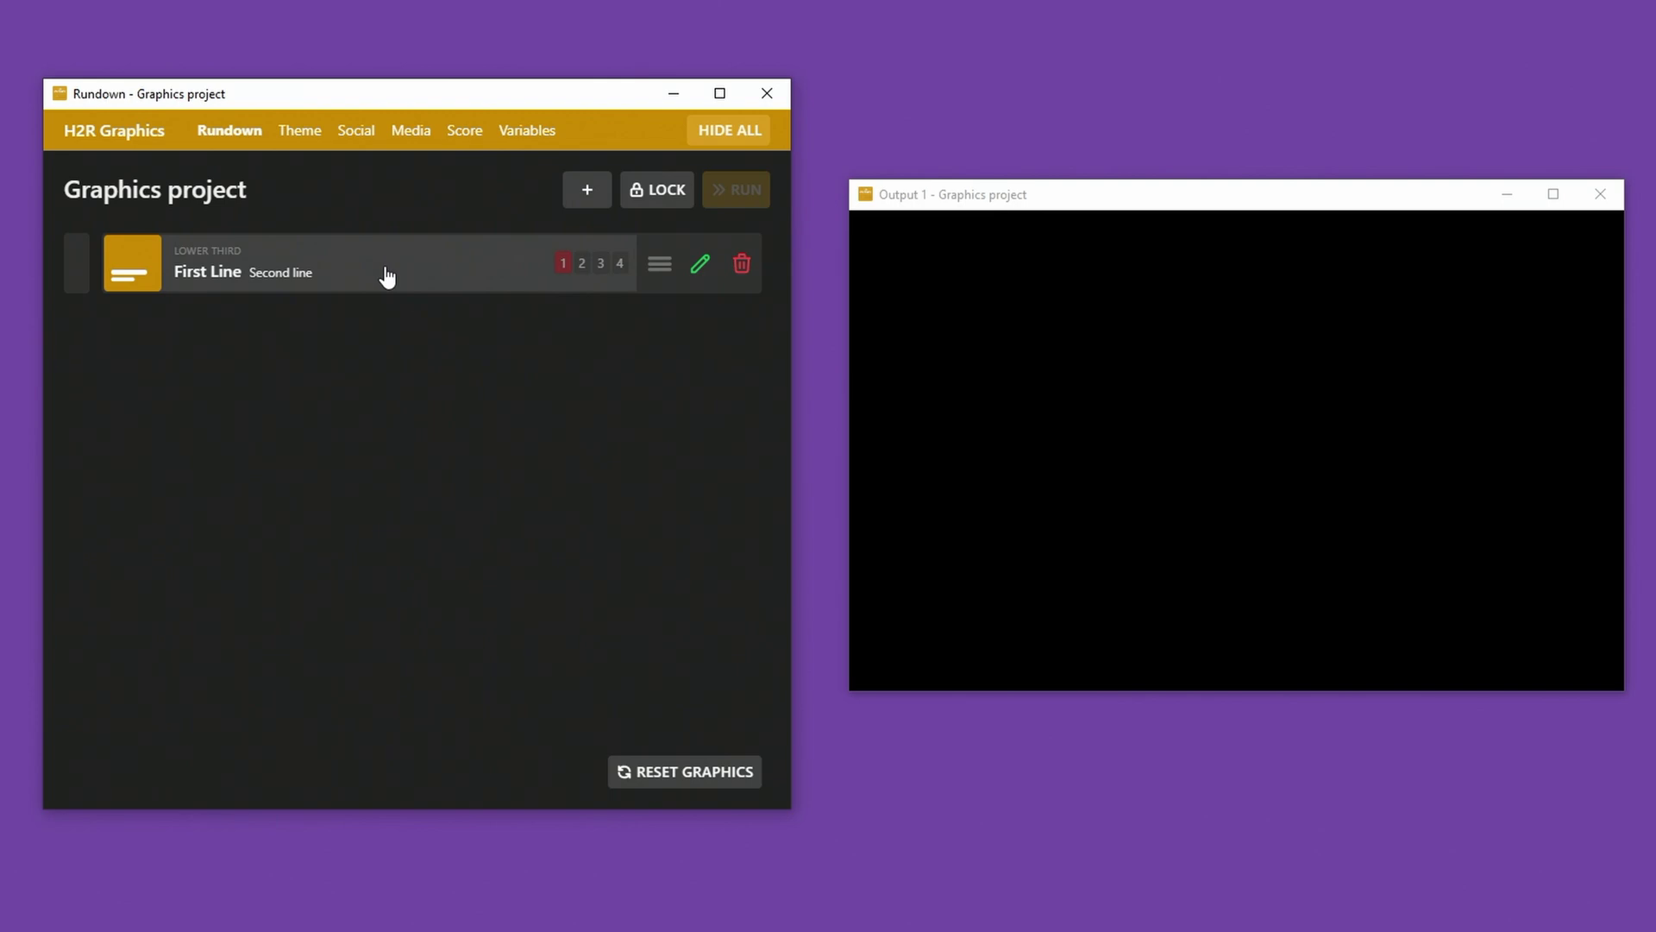
left_click(385, 277)
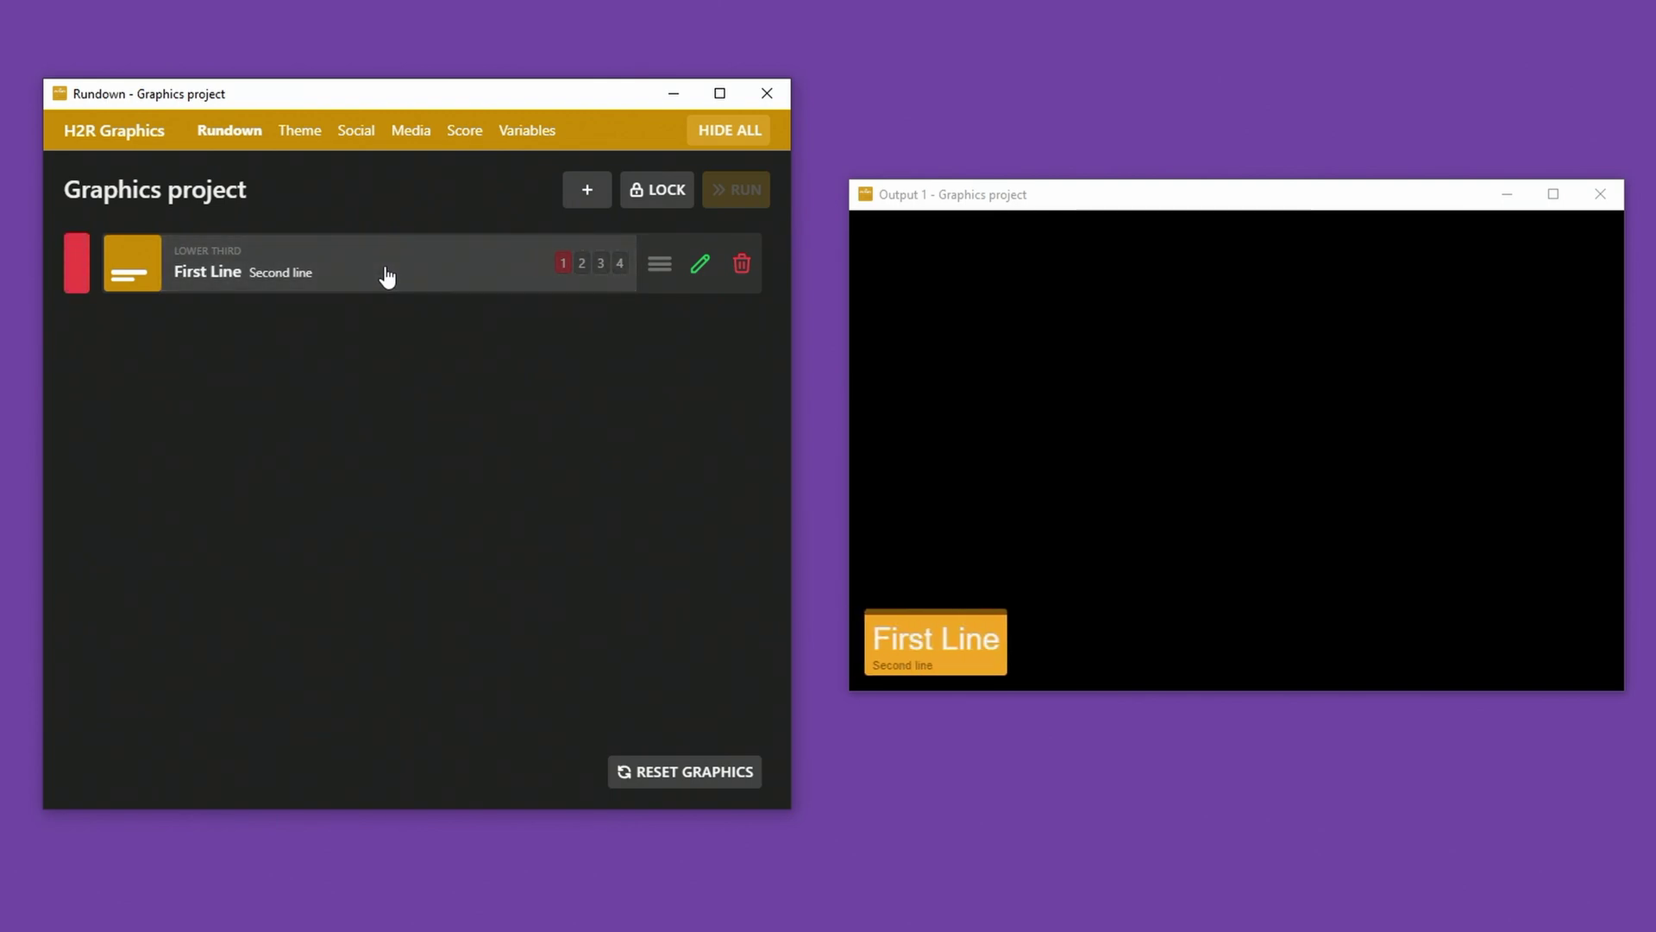
Reposition the Output 1 window and make it fill the whole screen.
left_click_drag(957, 195, 336, 280)
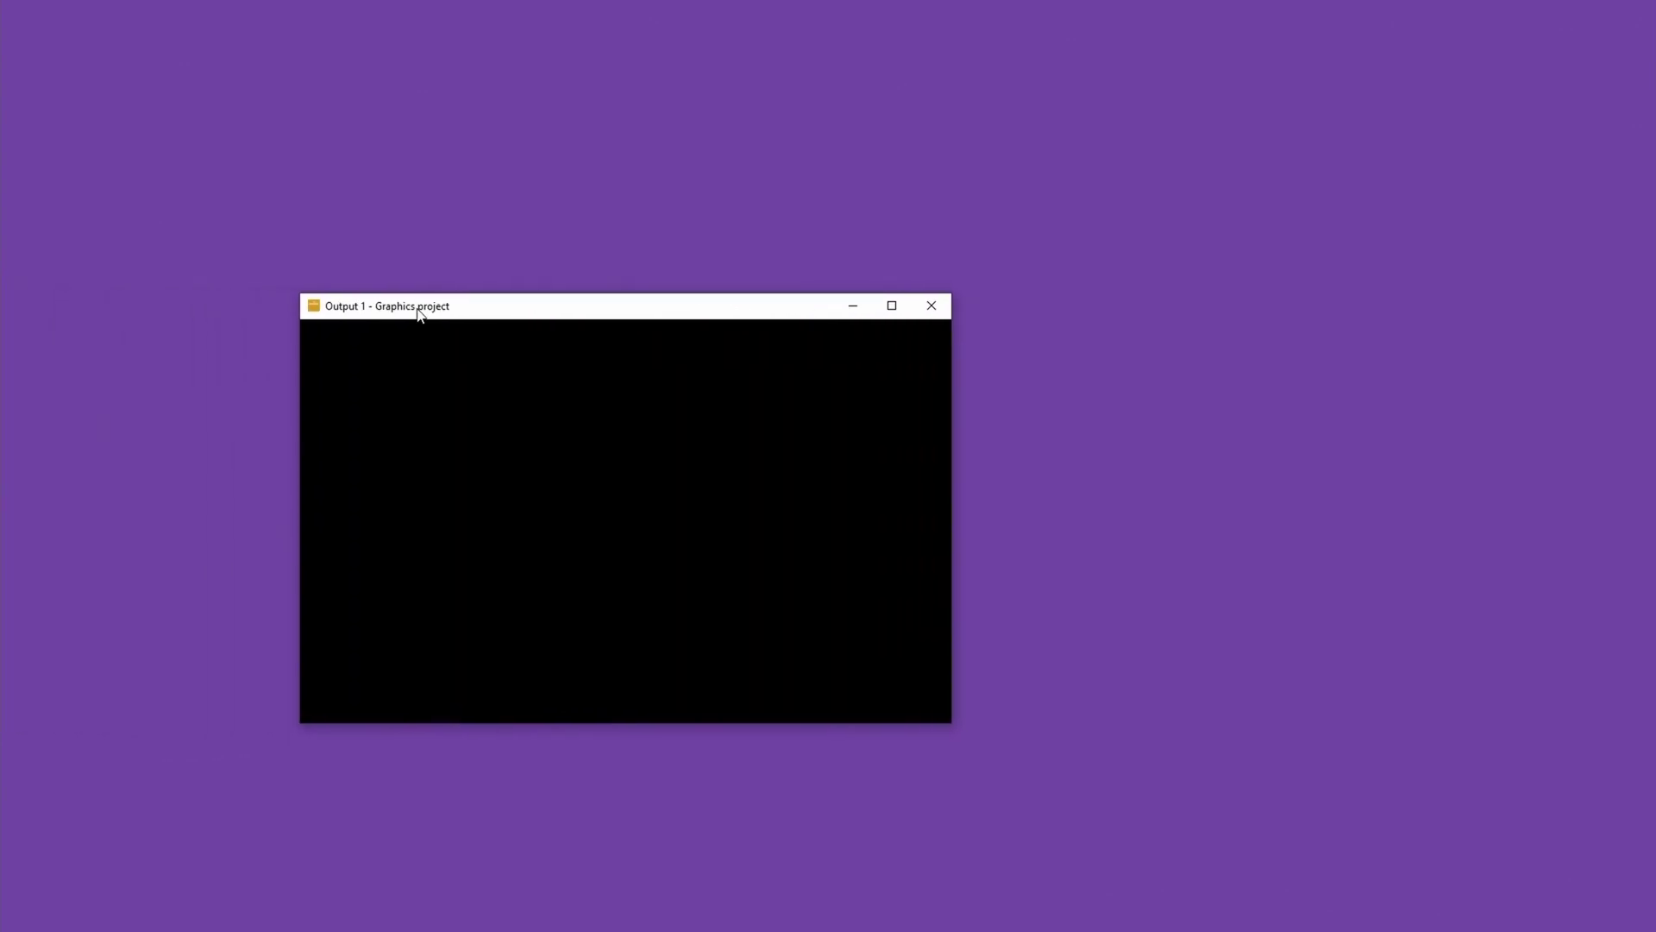
left_click_drag(420, 315, 567, 279)
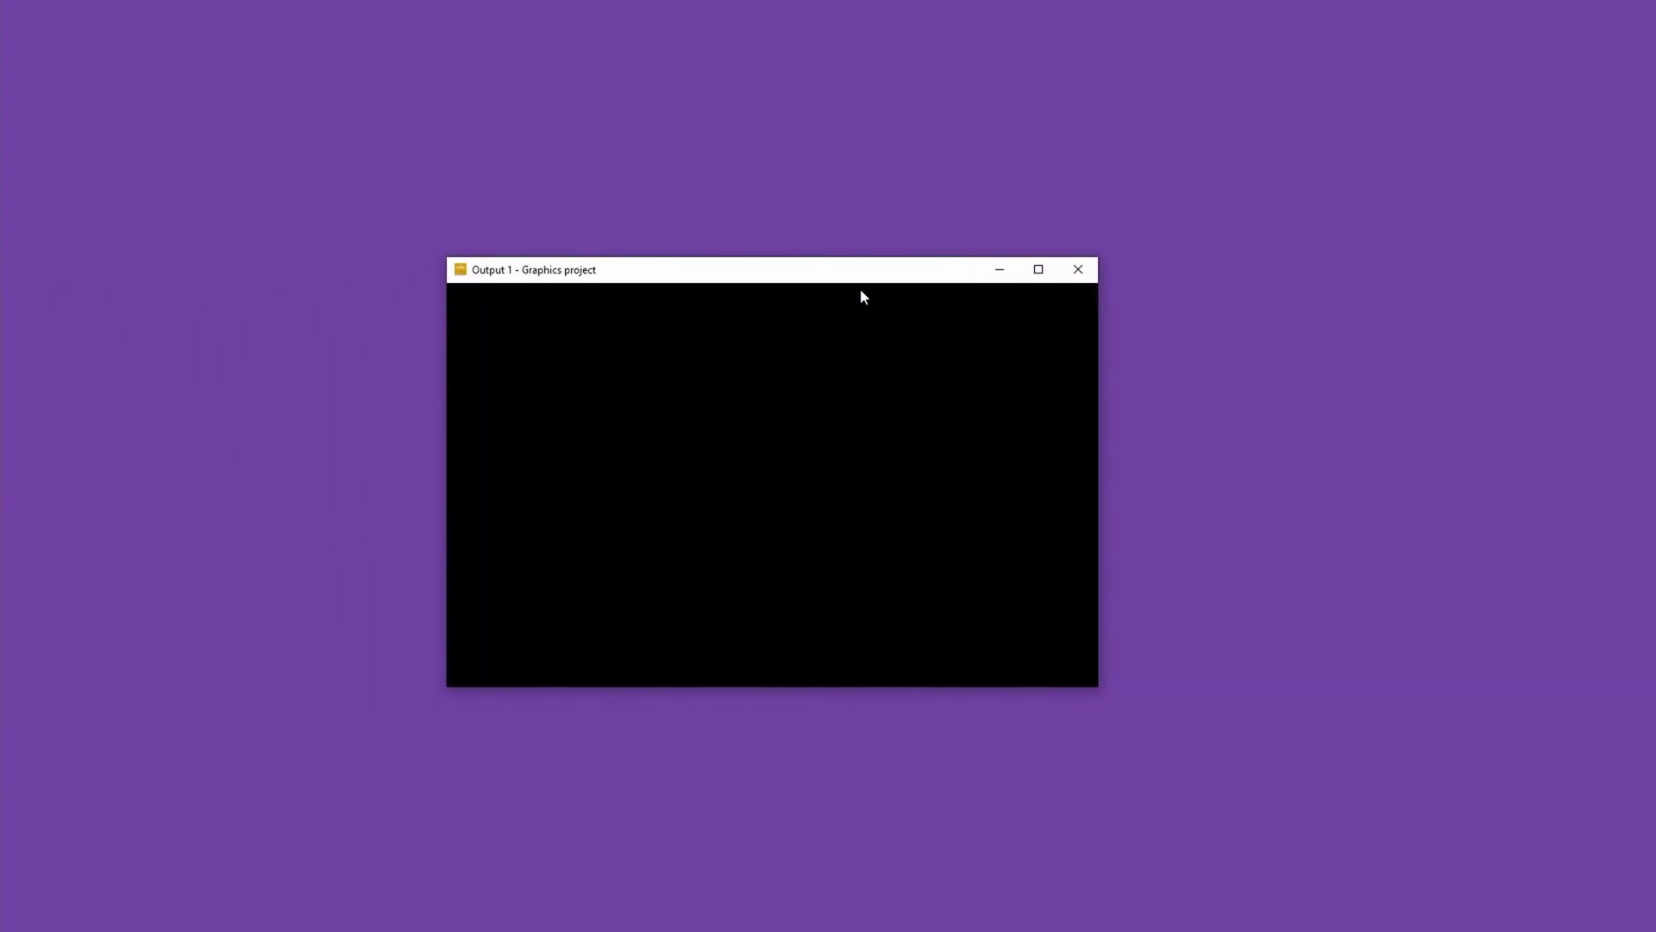
double_click(1013, 298)
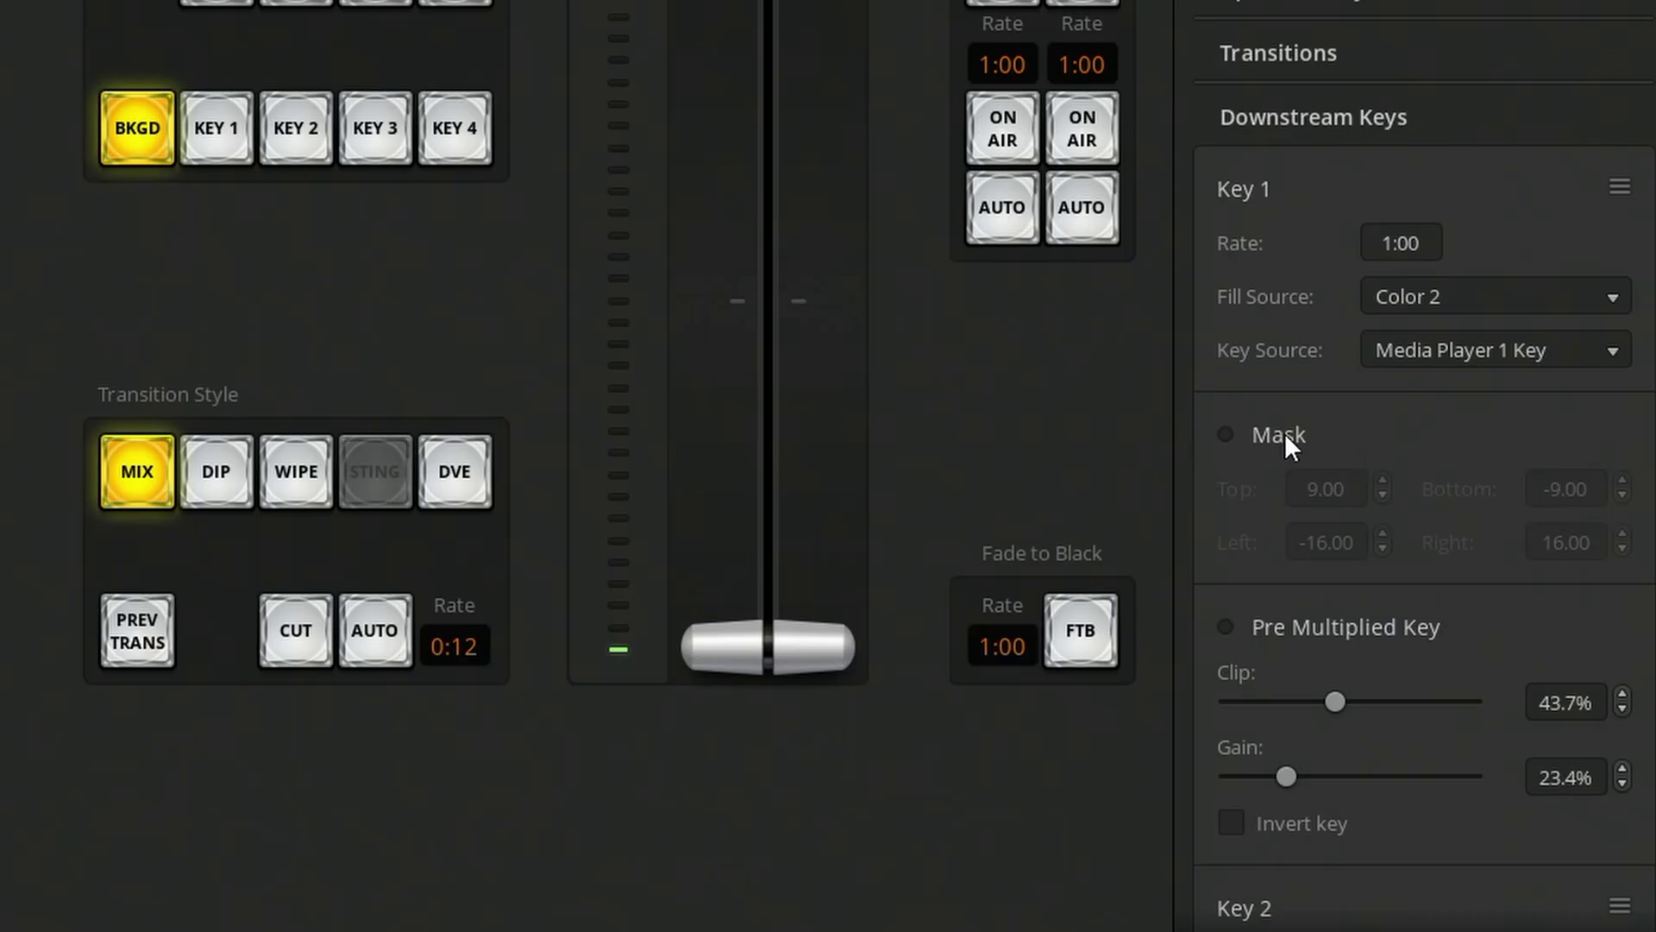
Set Downstream Key 1's Fill Source and Key Source both to PC 2.
left_click(1554, 297)
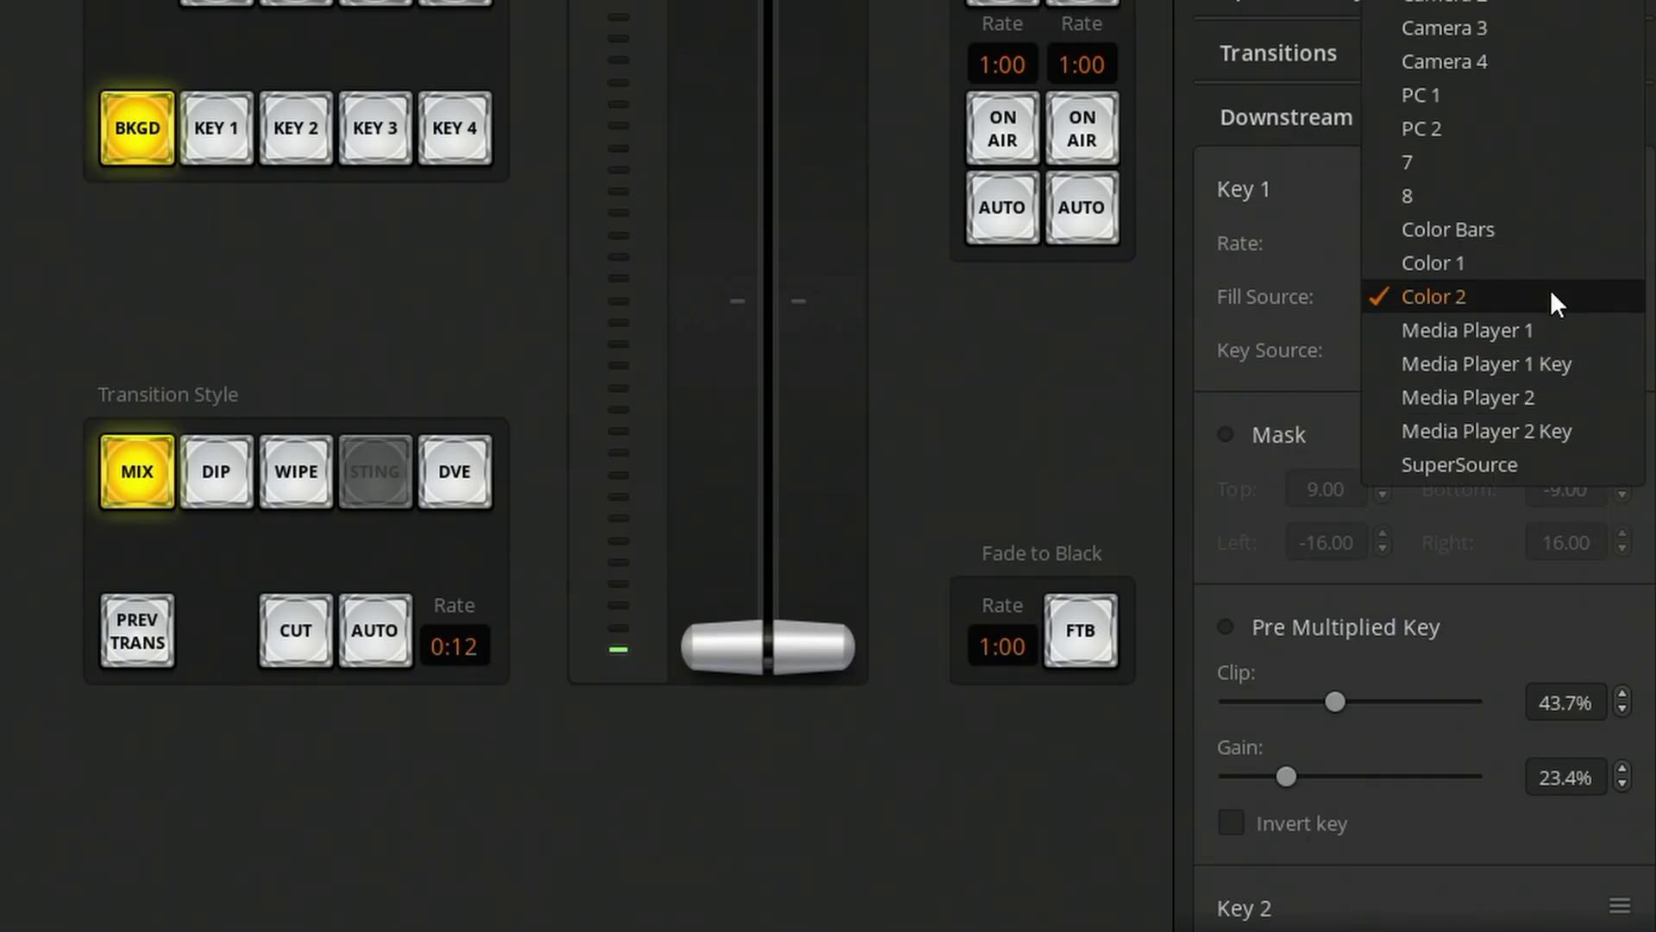
left_click(1473, 125)
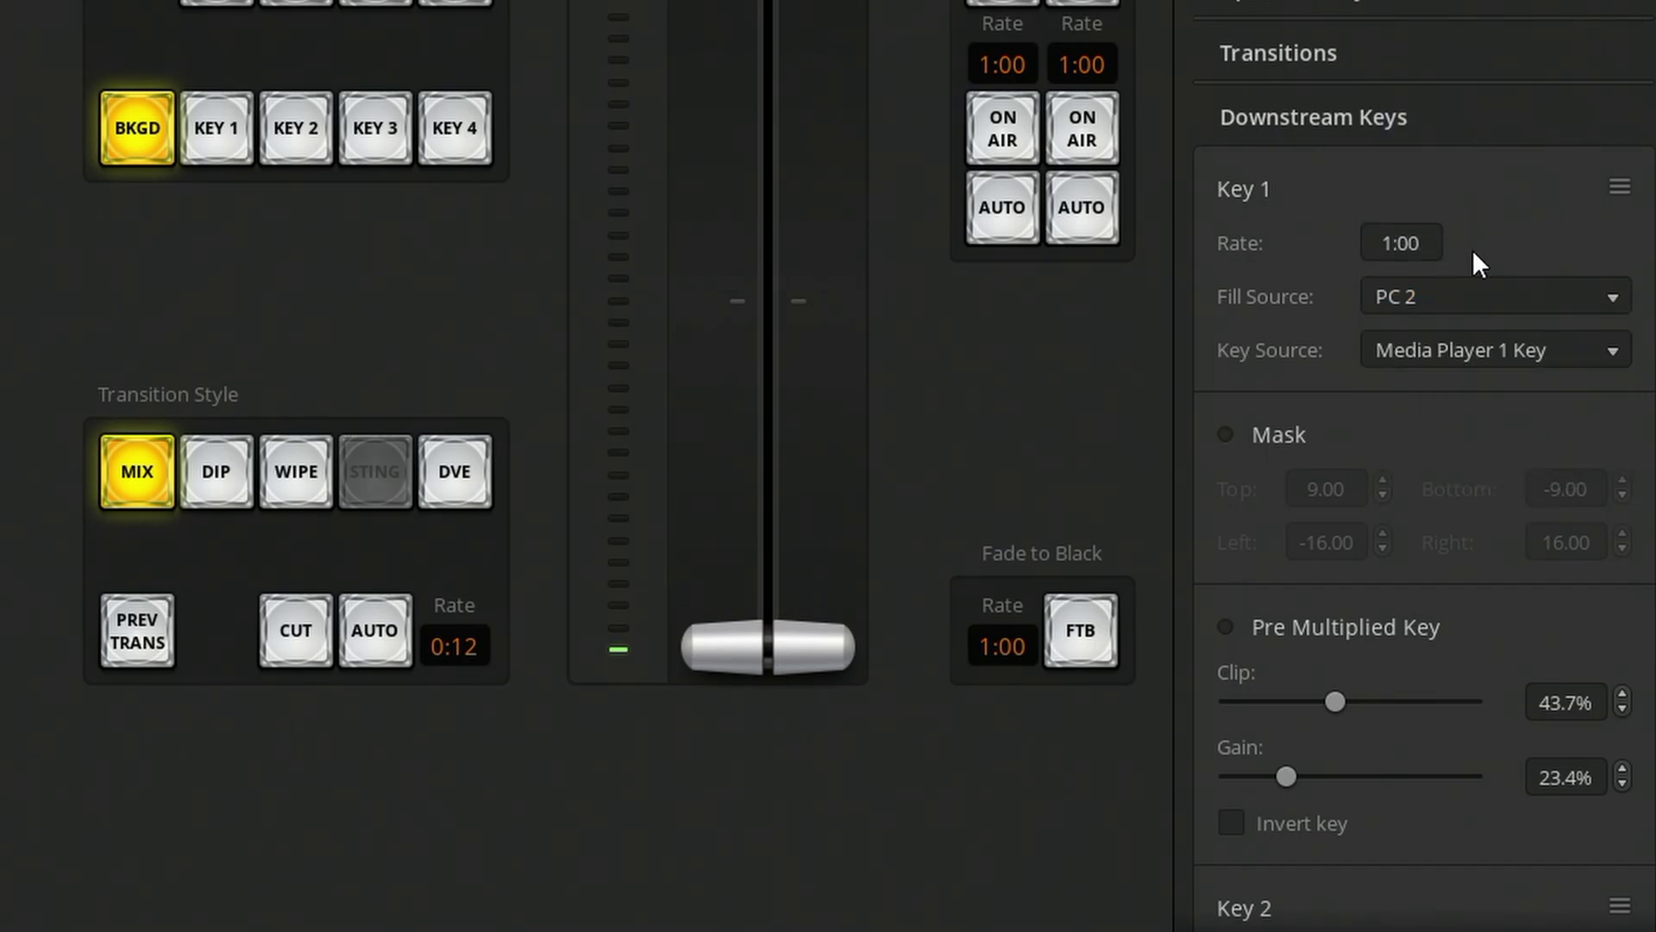
left_click(1465, 341)
left_click(1450, 182)
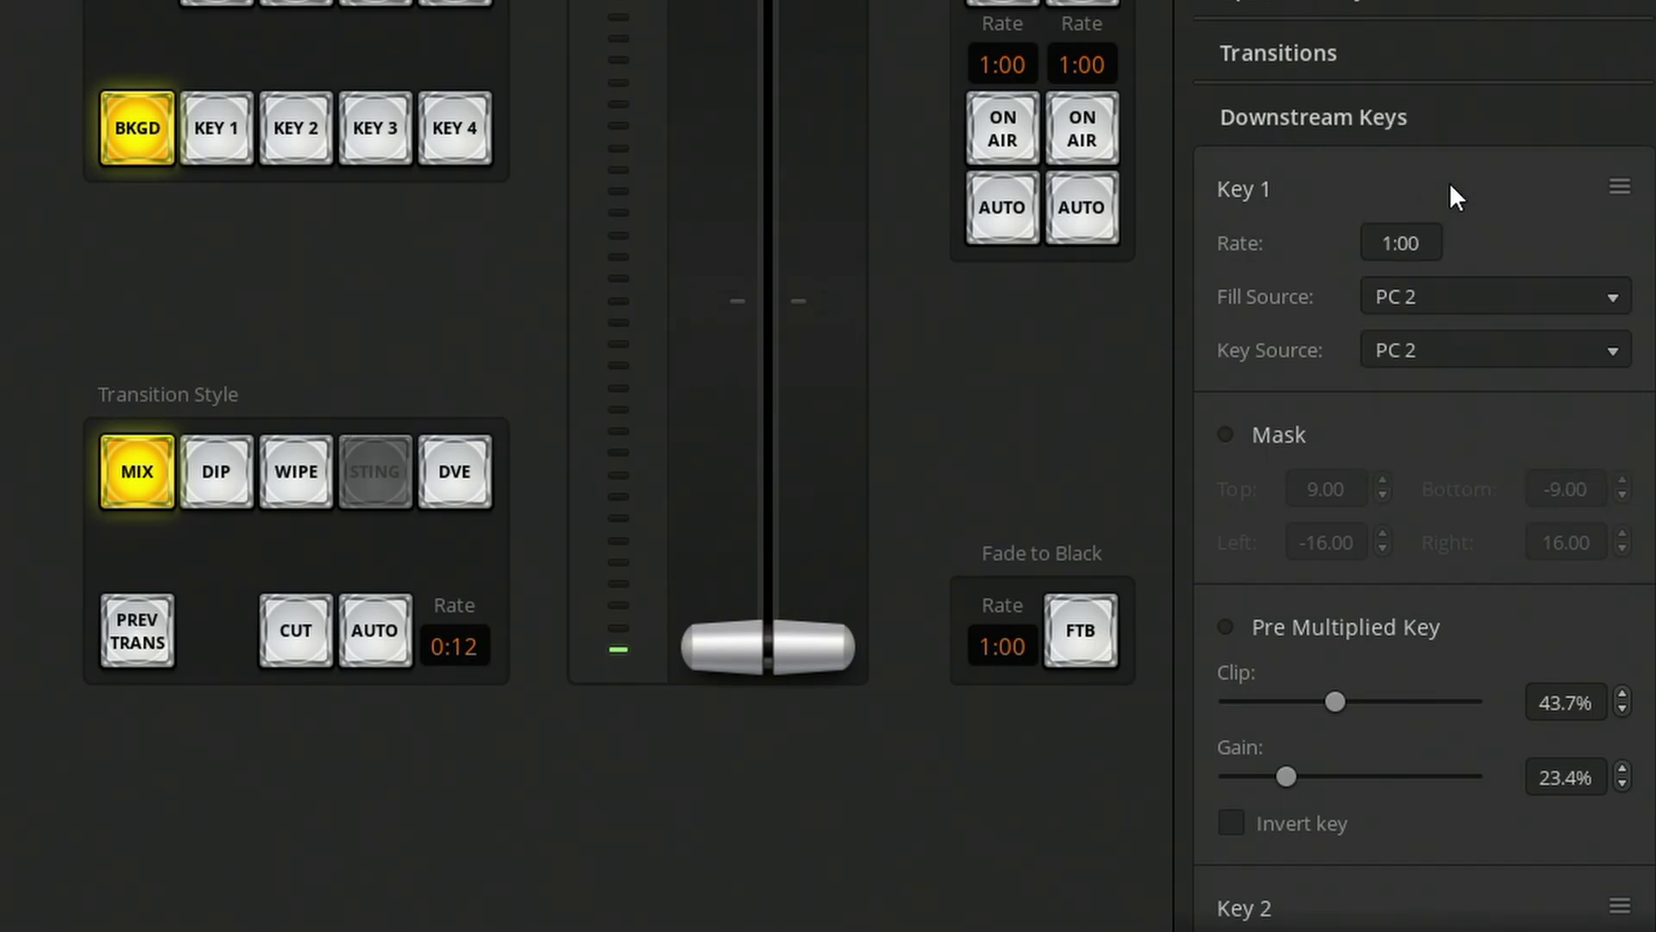
Set Key 1's Clip to 19.6% and Gain to 16.5%.
left_click_drag(1335, 701, 1230, 700)
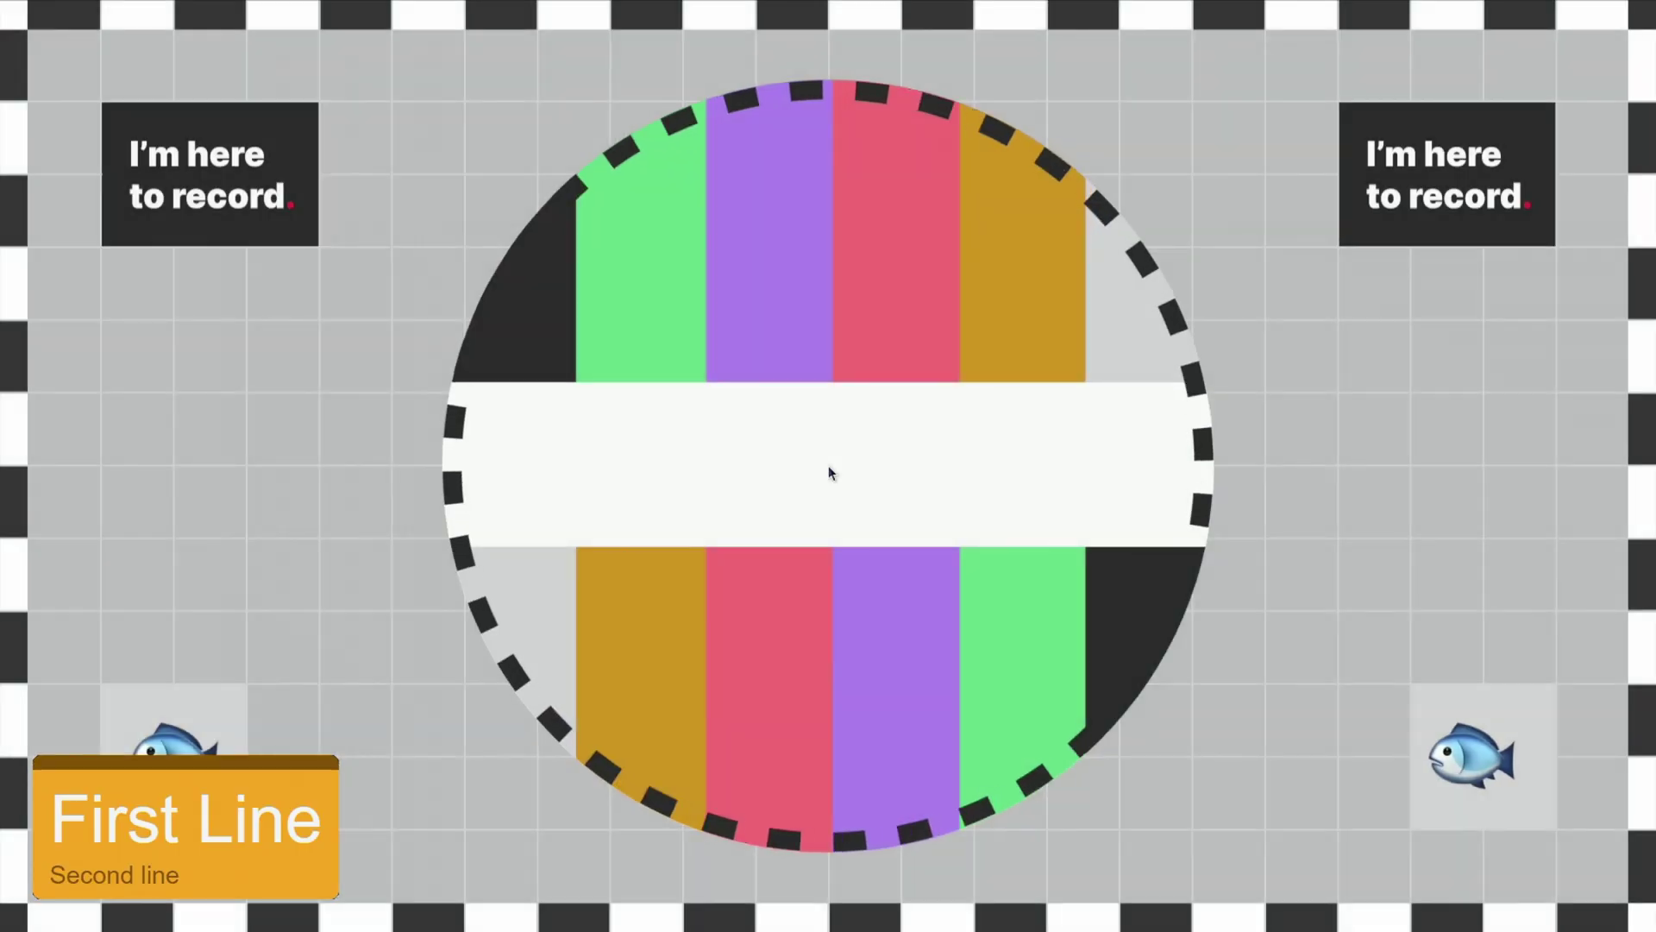
left_click_drag(1206, 704, 1215, 705)
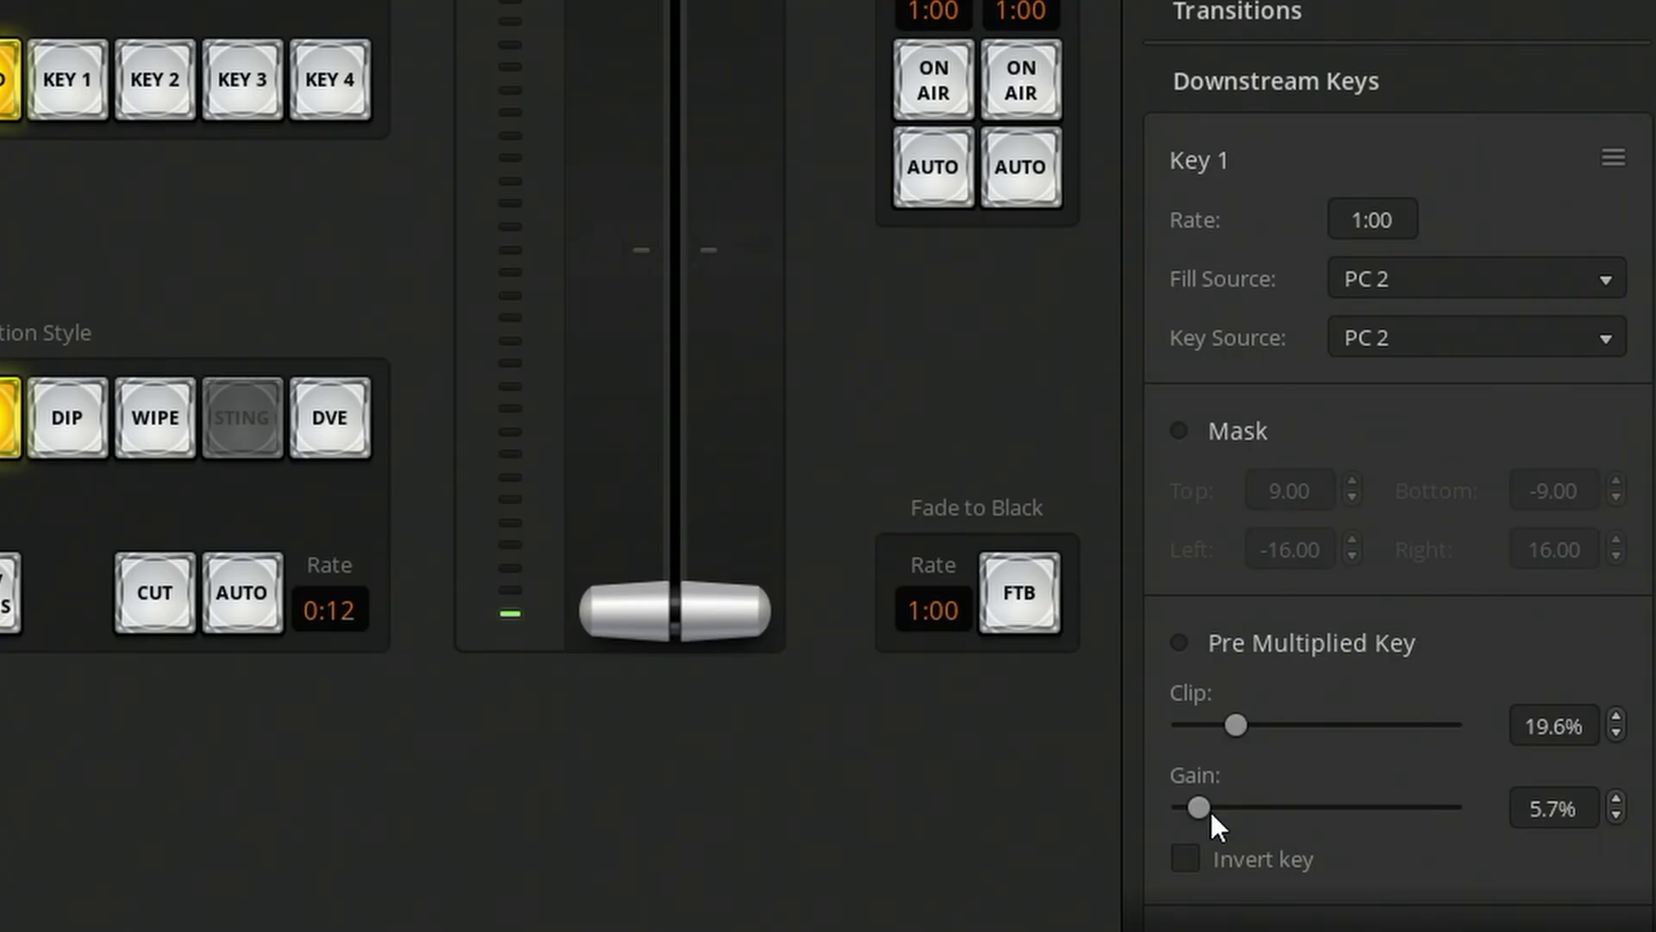
left_click_drag(1202, 805, 1234, 806)
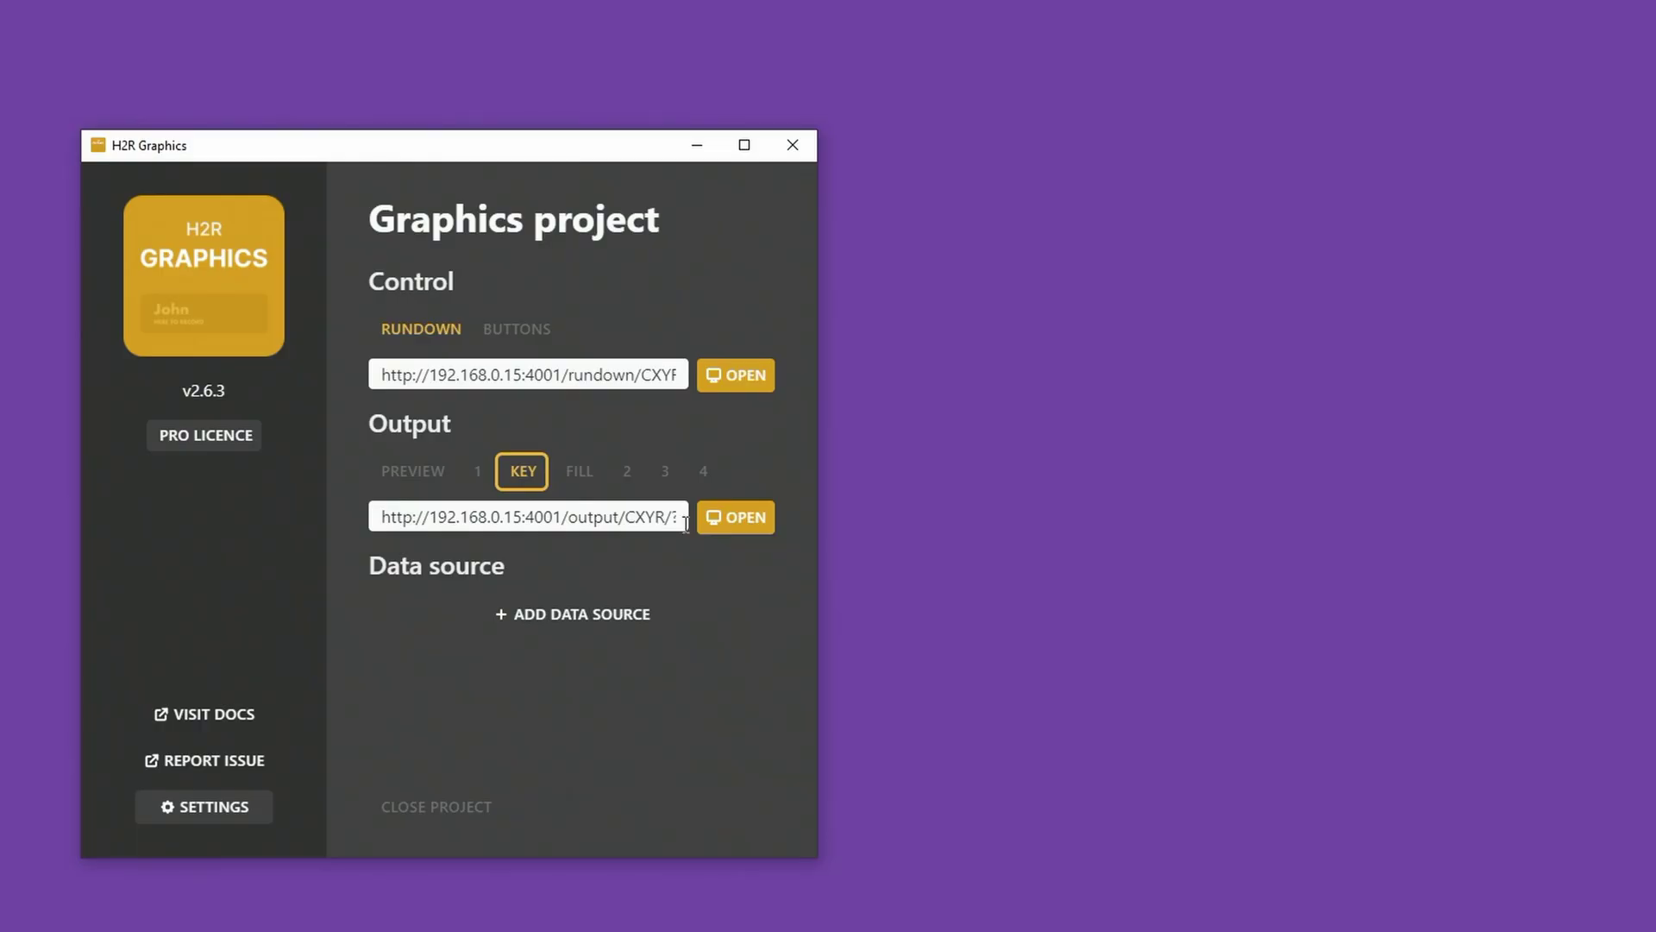
Open the KEY and FILL output windows and make the FILL window full screen.
left_click(739, 528)
left_click(578, 481)
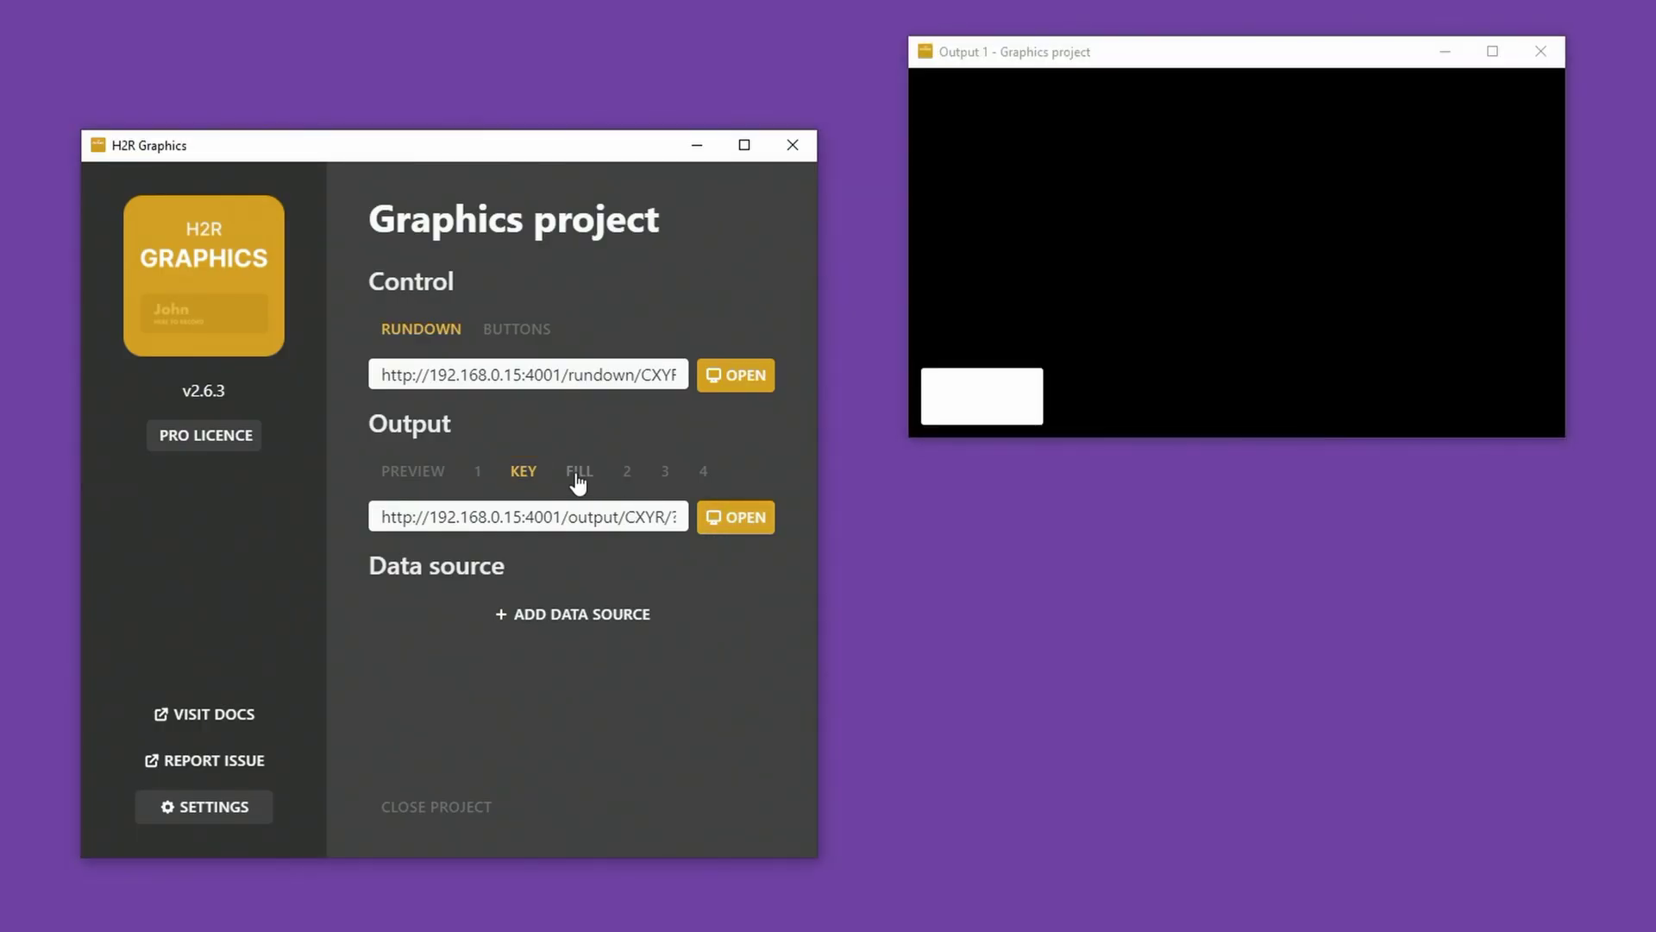
left_click(725, 522)
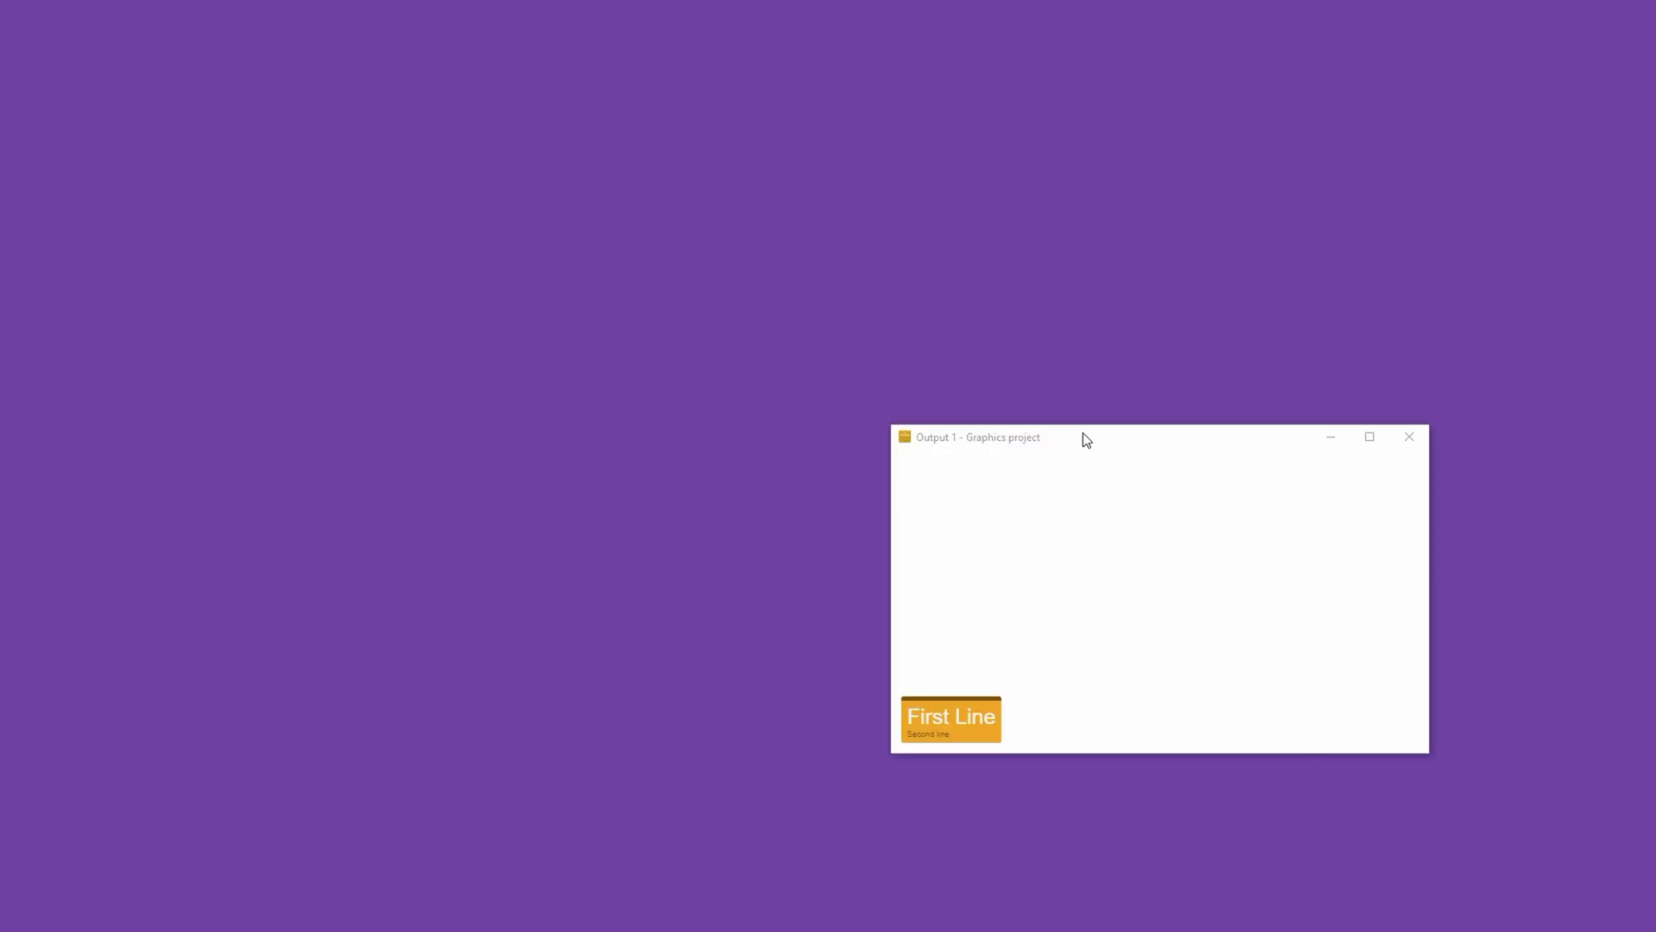
left_click_drag(1086, 440, 781, 345)
double_click(784, 347)
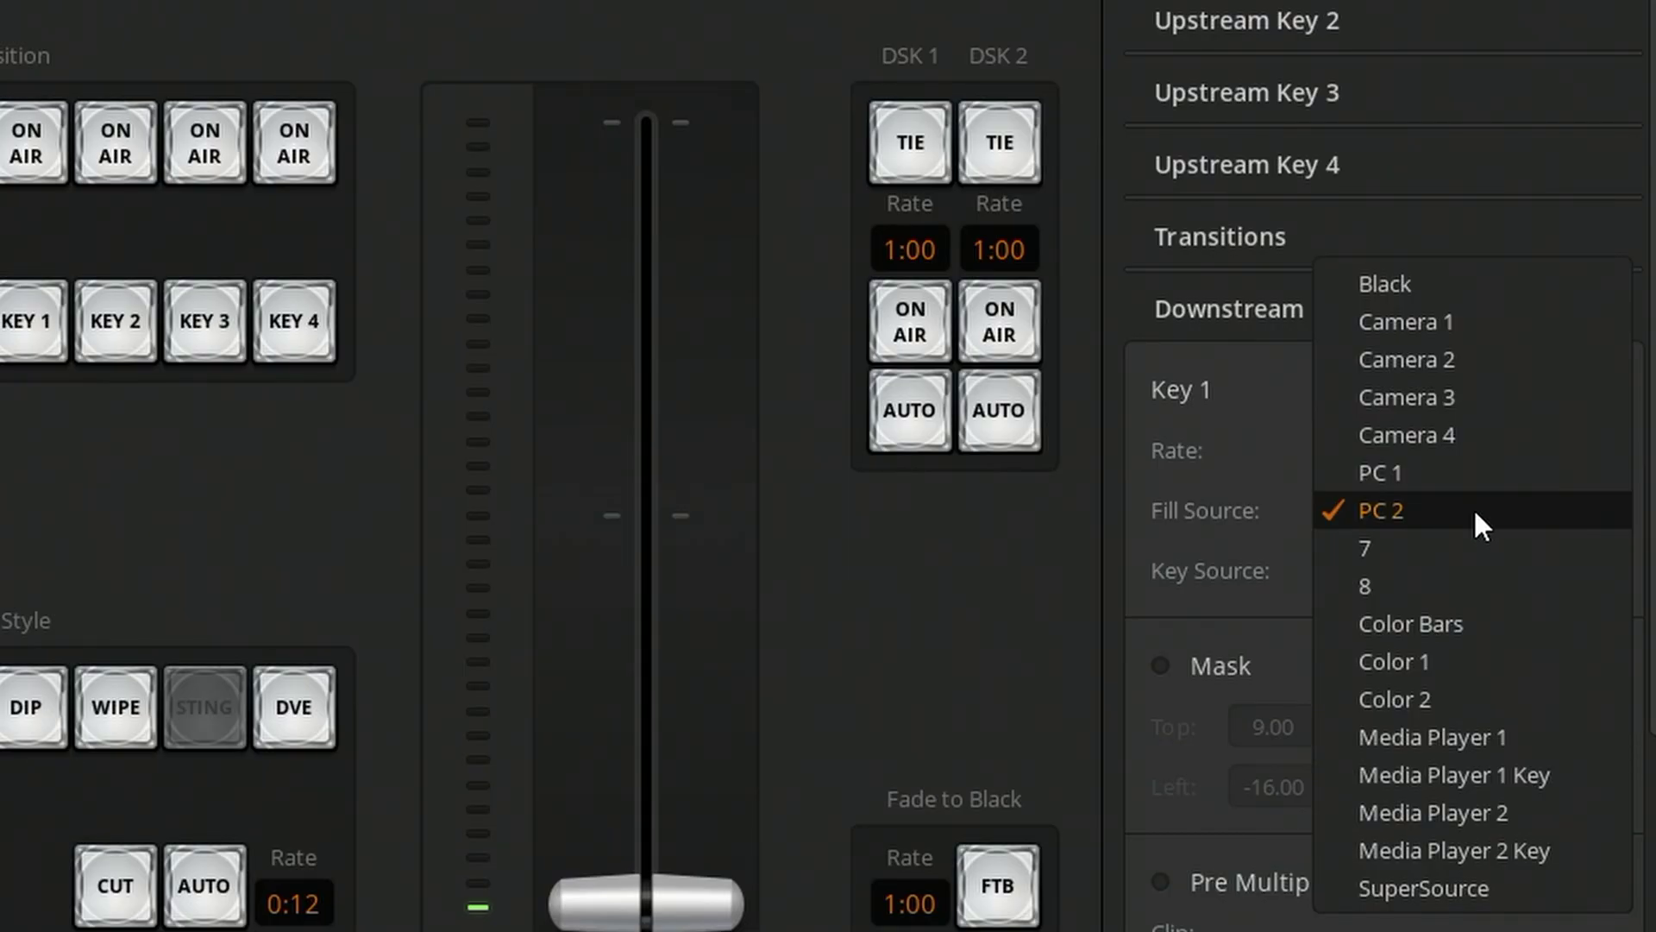
Keep Key 1's fill on PC 2 and switch its Key Source to PC 1.
left_click(1474, 507)
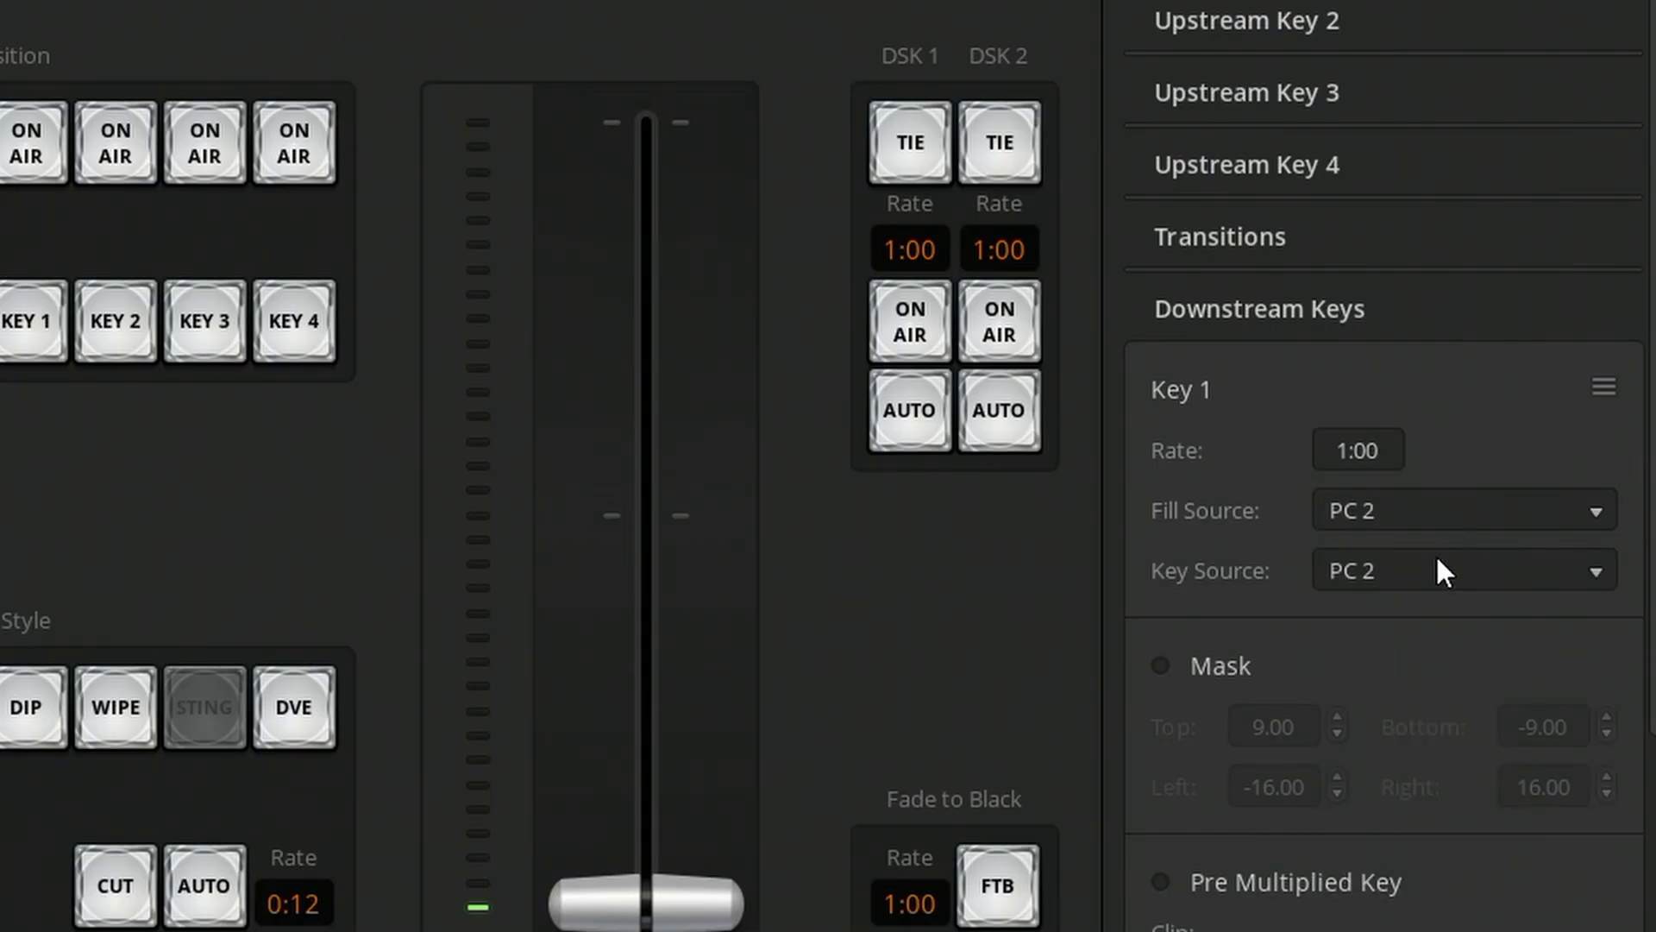
left_click(1429, 561)
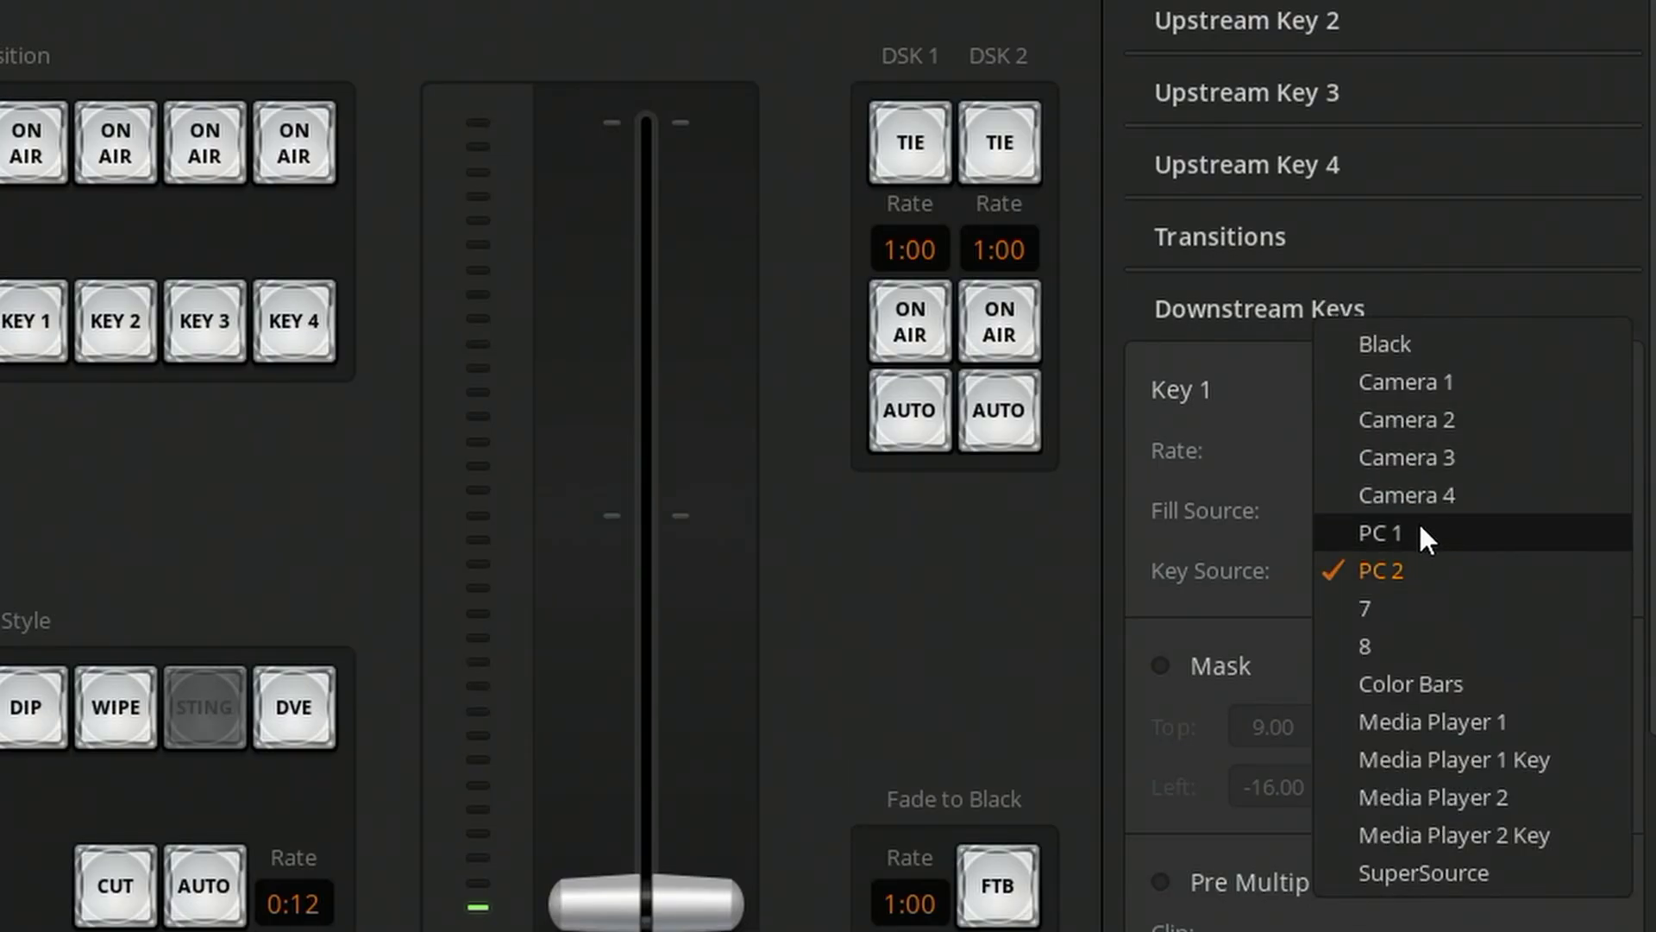
left_click(1418, 533)
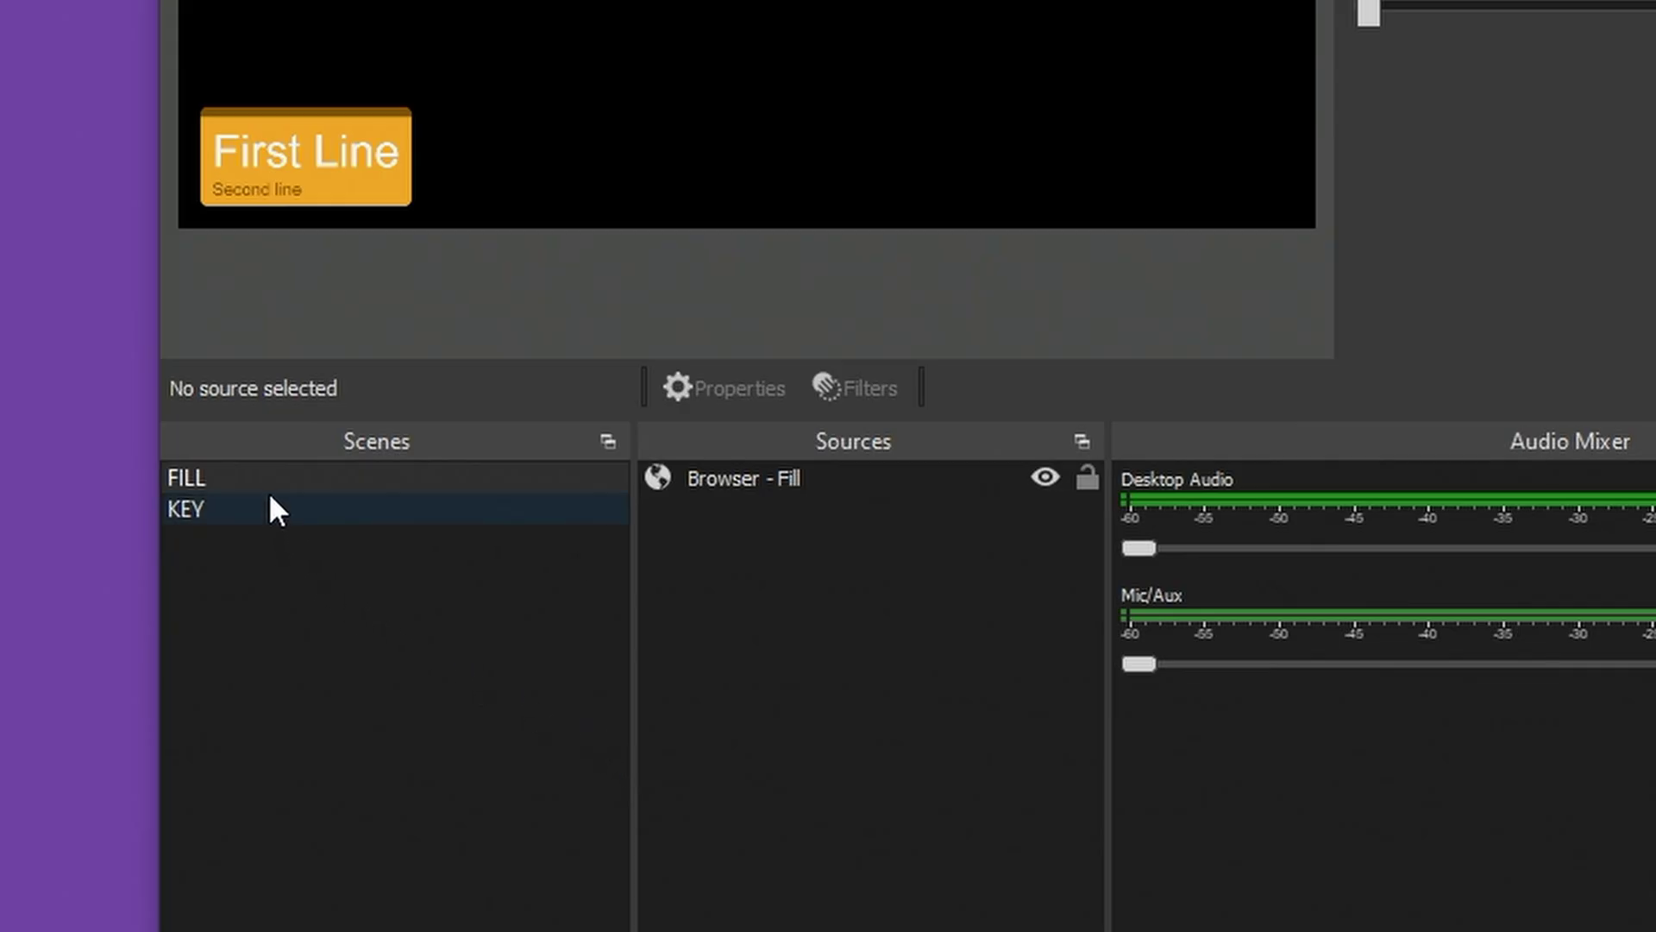
Compare the FILL and KEY scenes, checking the Browser - Fill source.
left_click(275, 478)
left_click(278, 512)
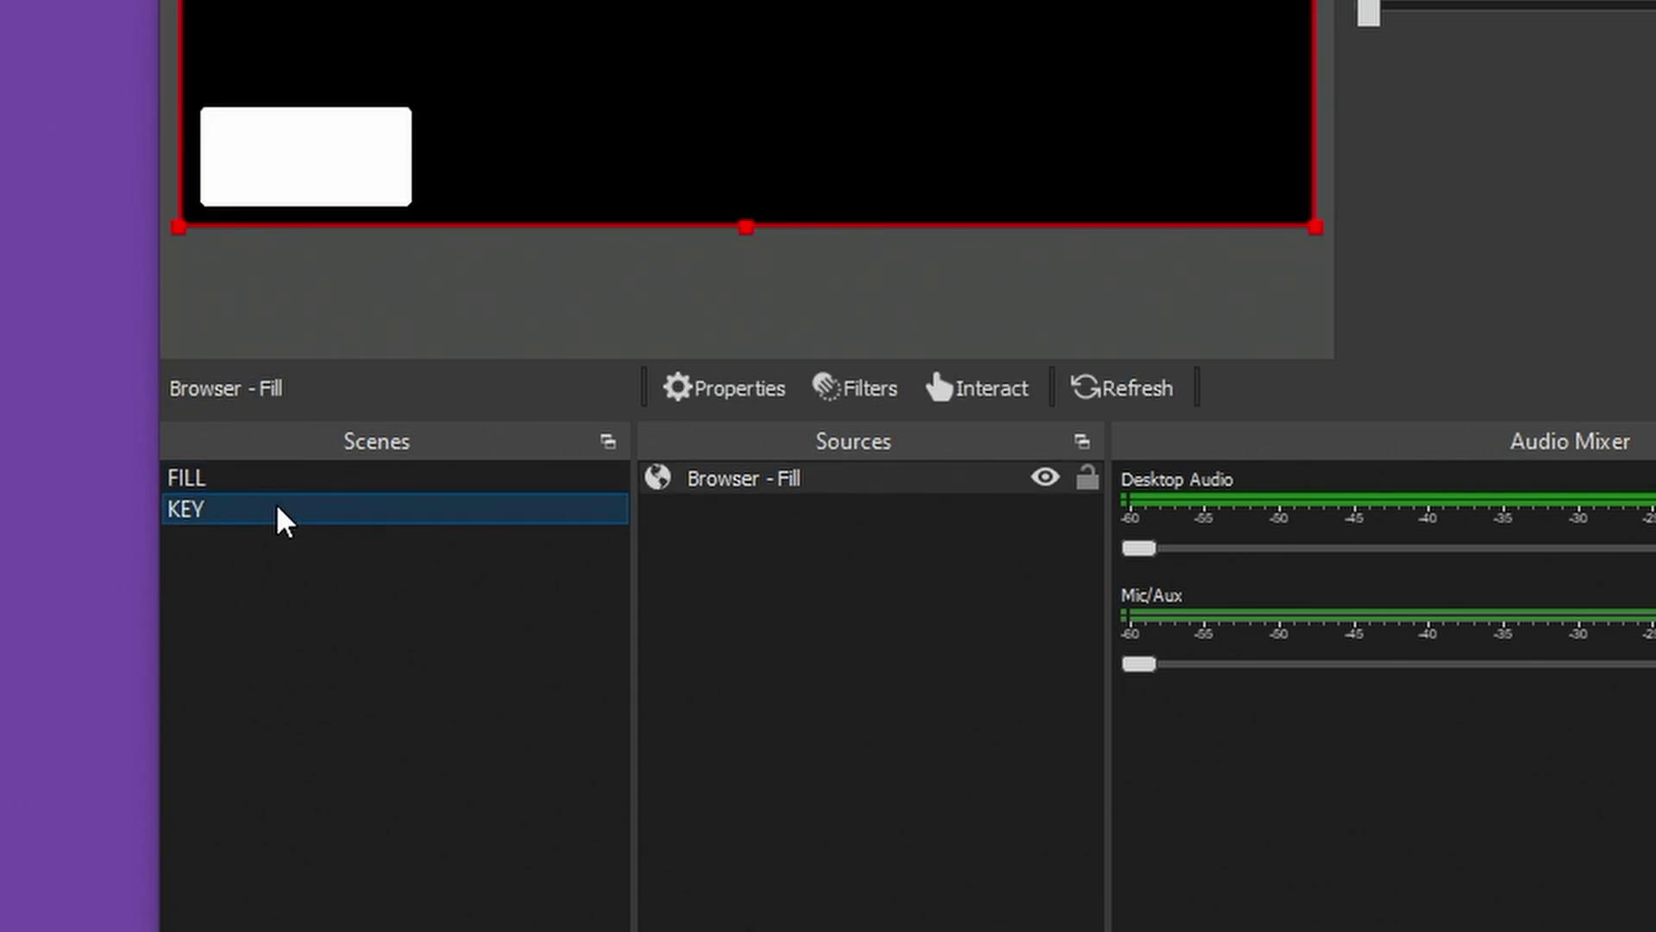
left_click(285, 479)
left_click(861, 480)
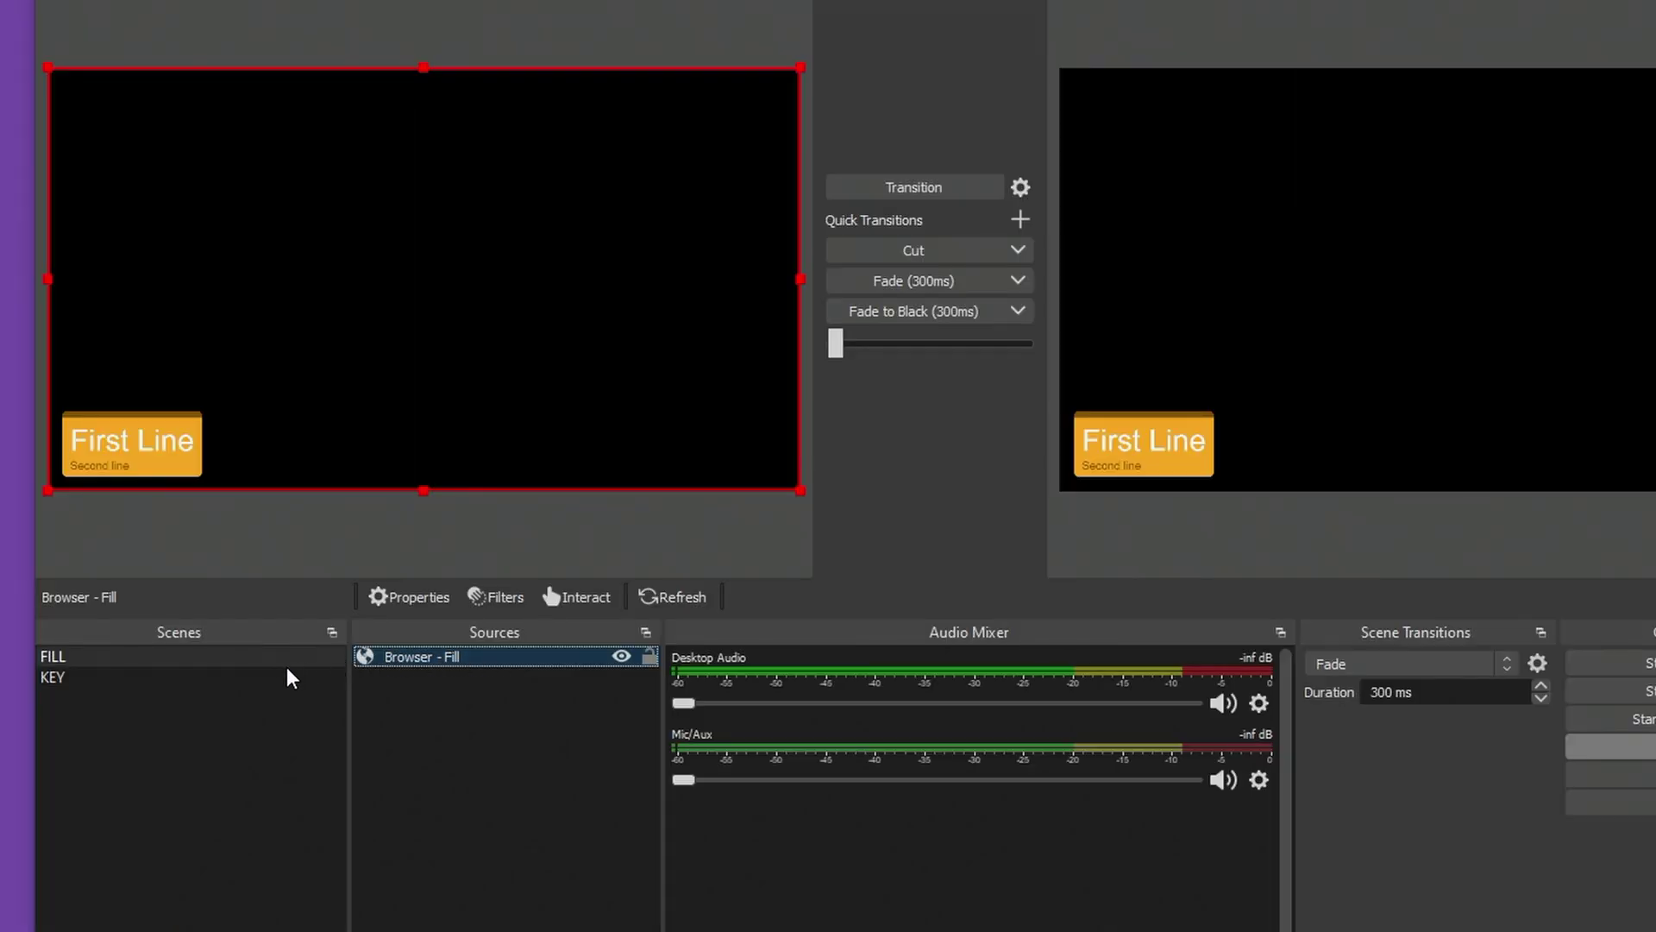
left_click(495, 511)
Open the KEY scene's Filters and adjust the Colour Correction gamma.
right_click(257, 670)
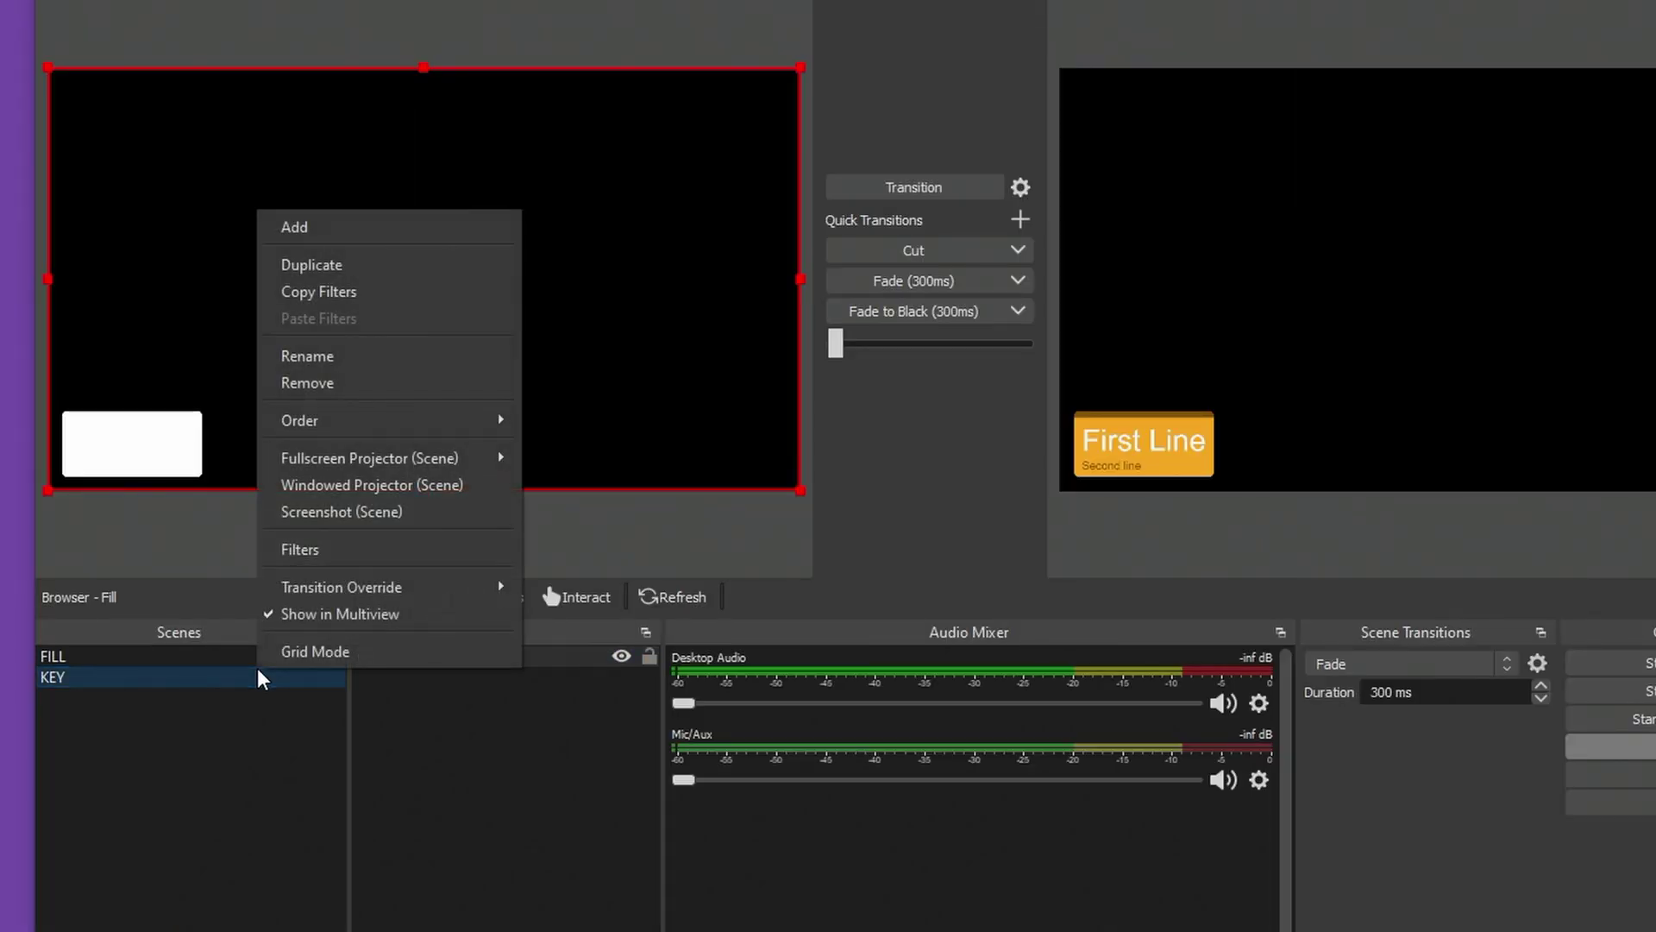
left_click(354, 557)
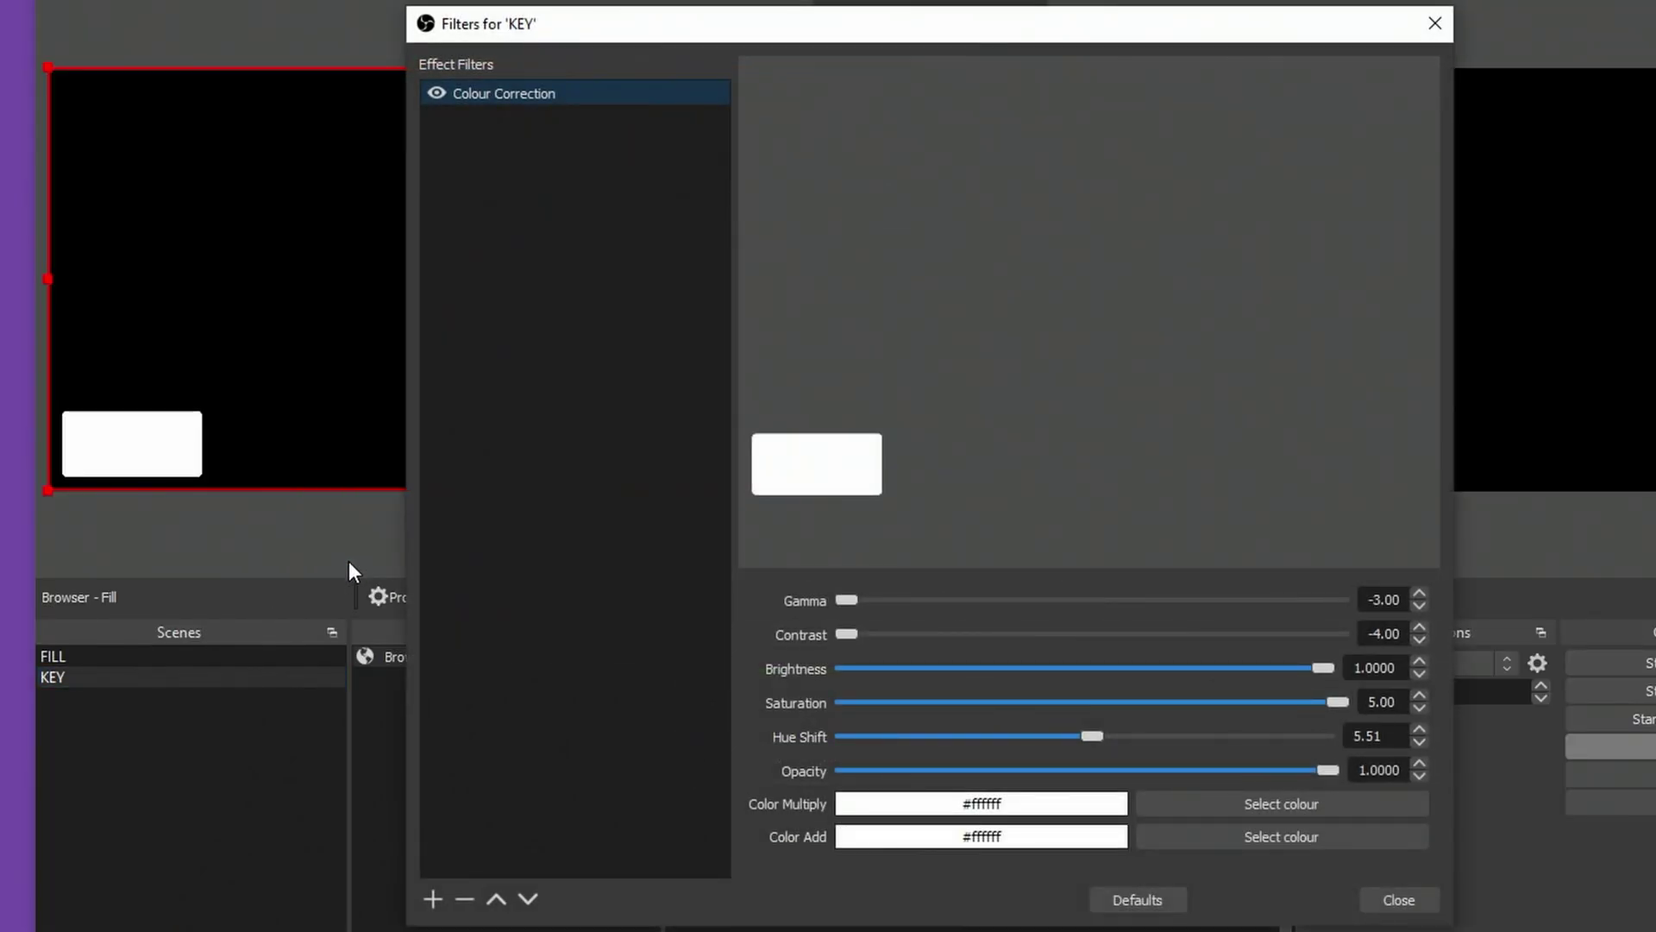
left_click_drag(846, 600, 1093, 601)
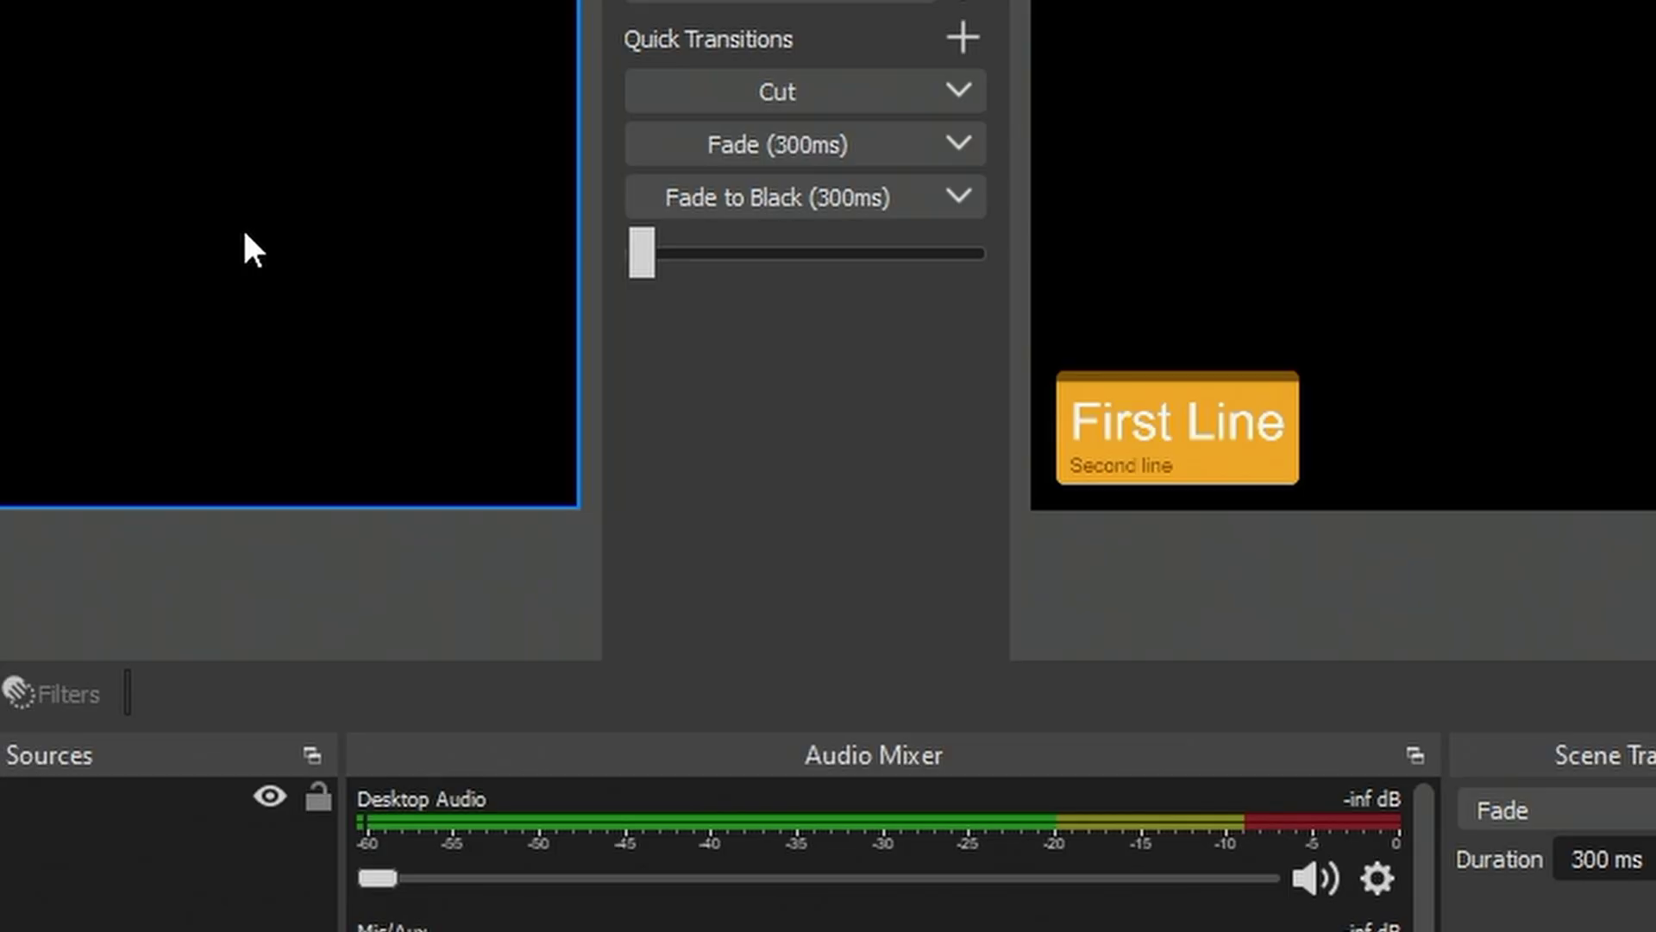
Project the Preview full screen to BMD HDMI (1).
right_click(245, 233)
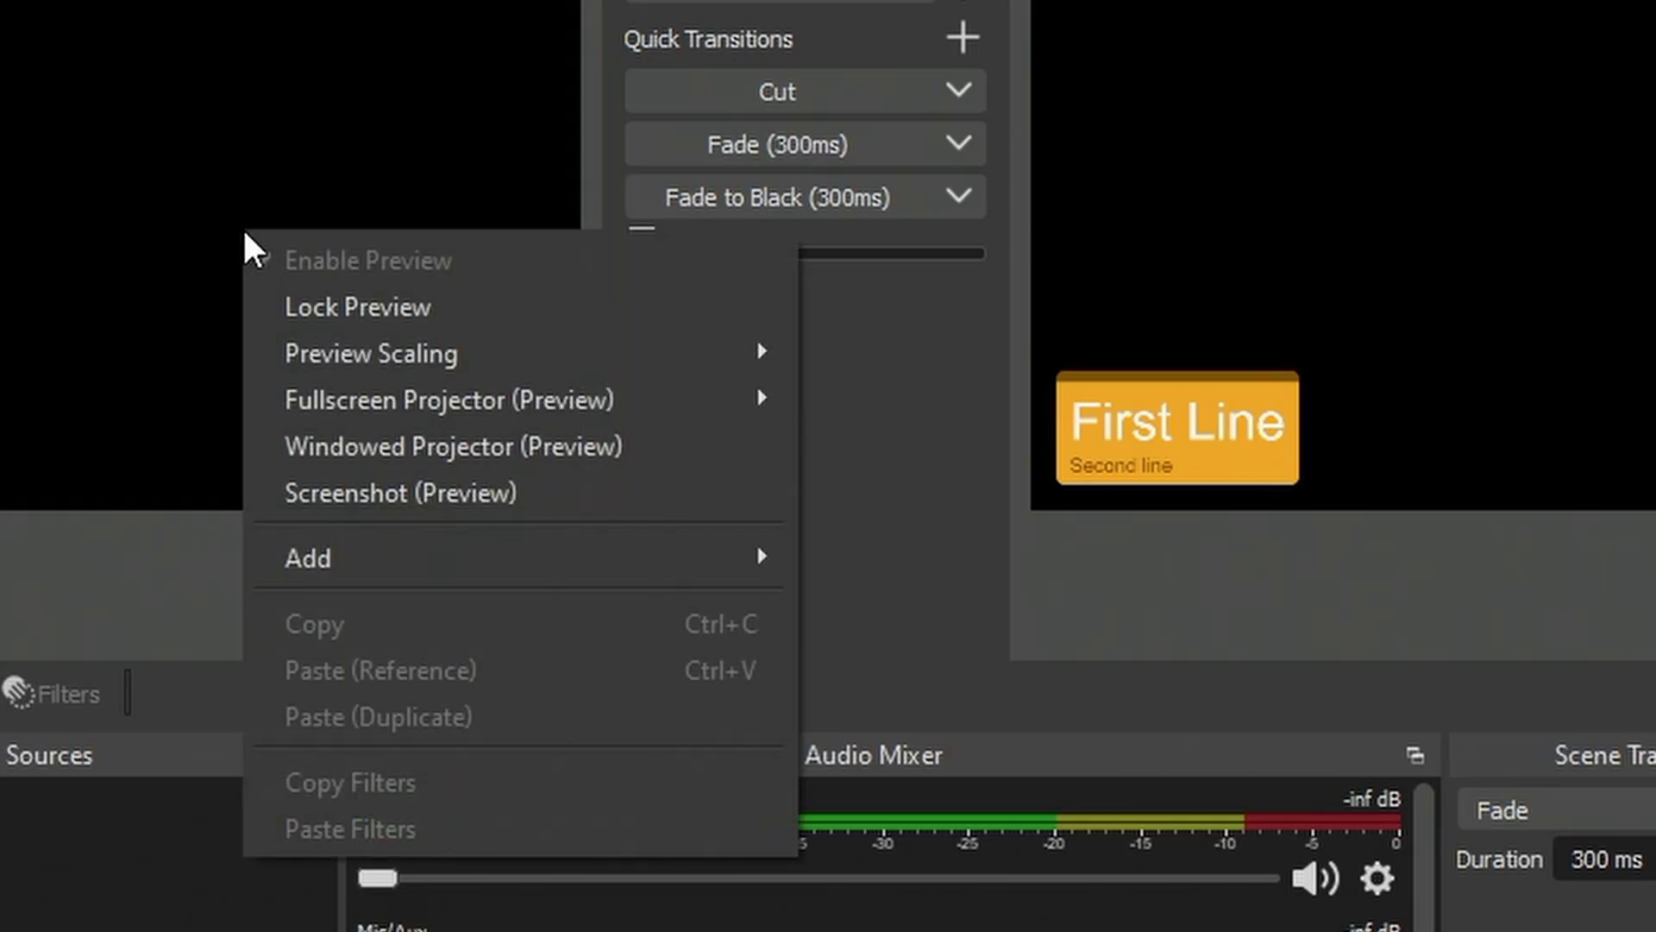
mouse_move(529, 414)
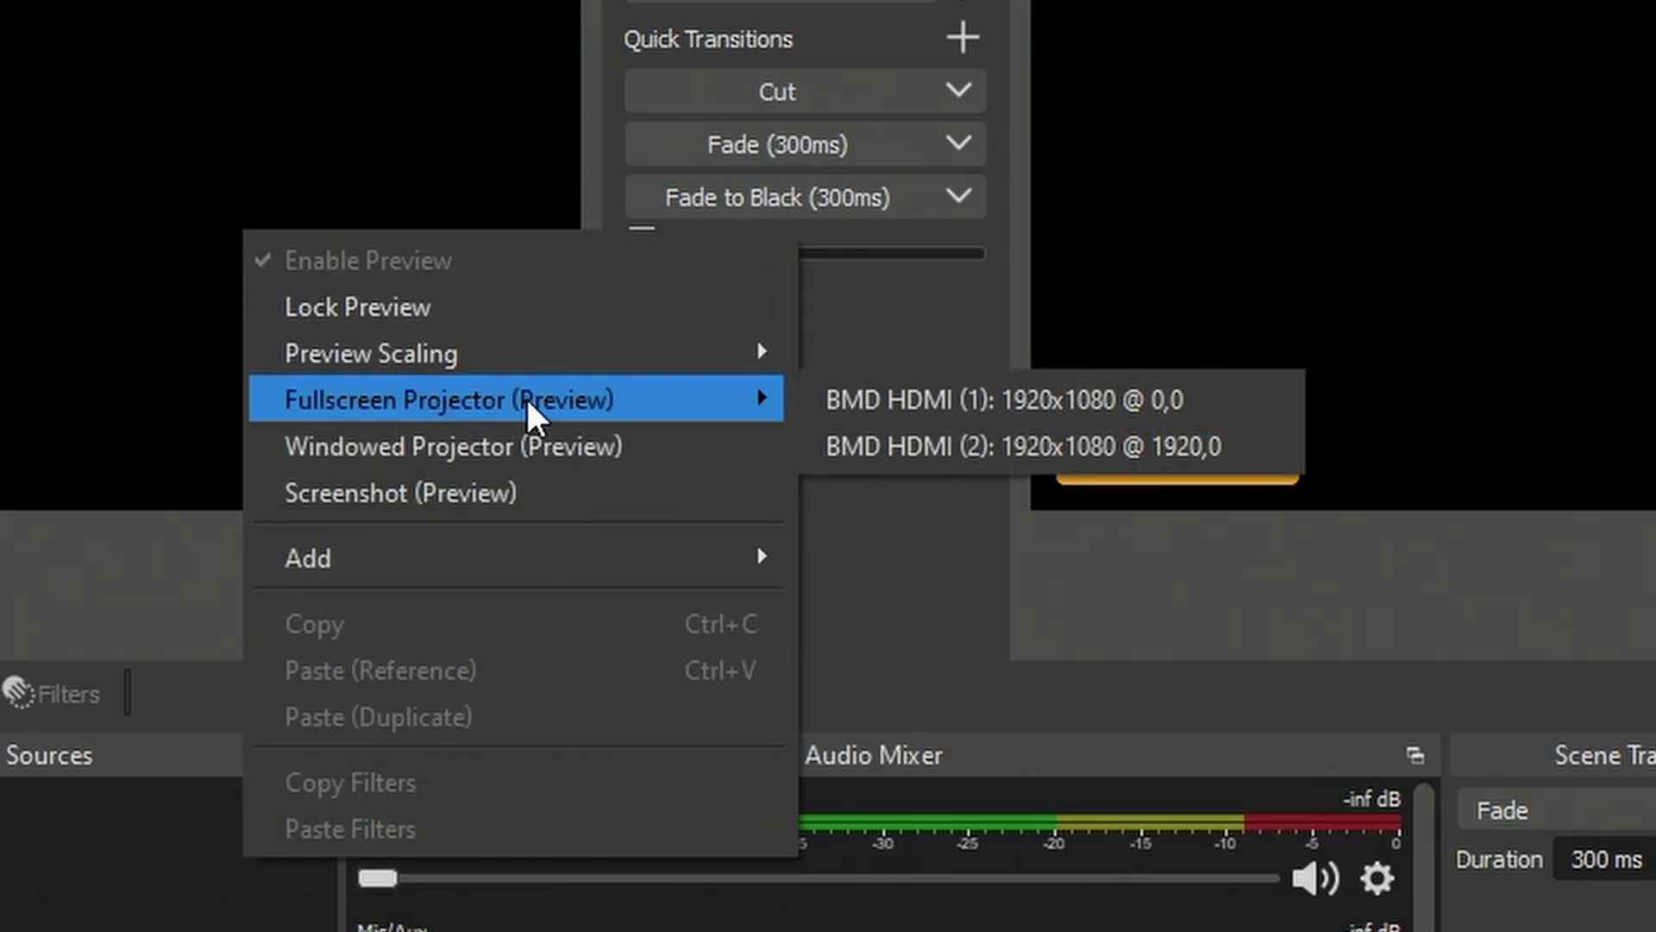
left_click(946, 420)
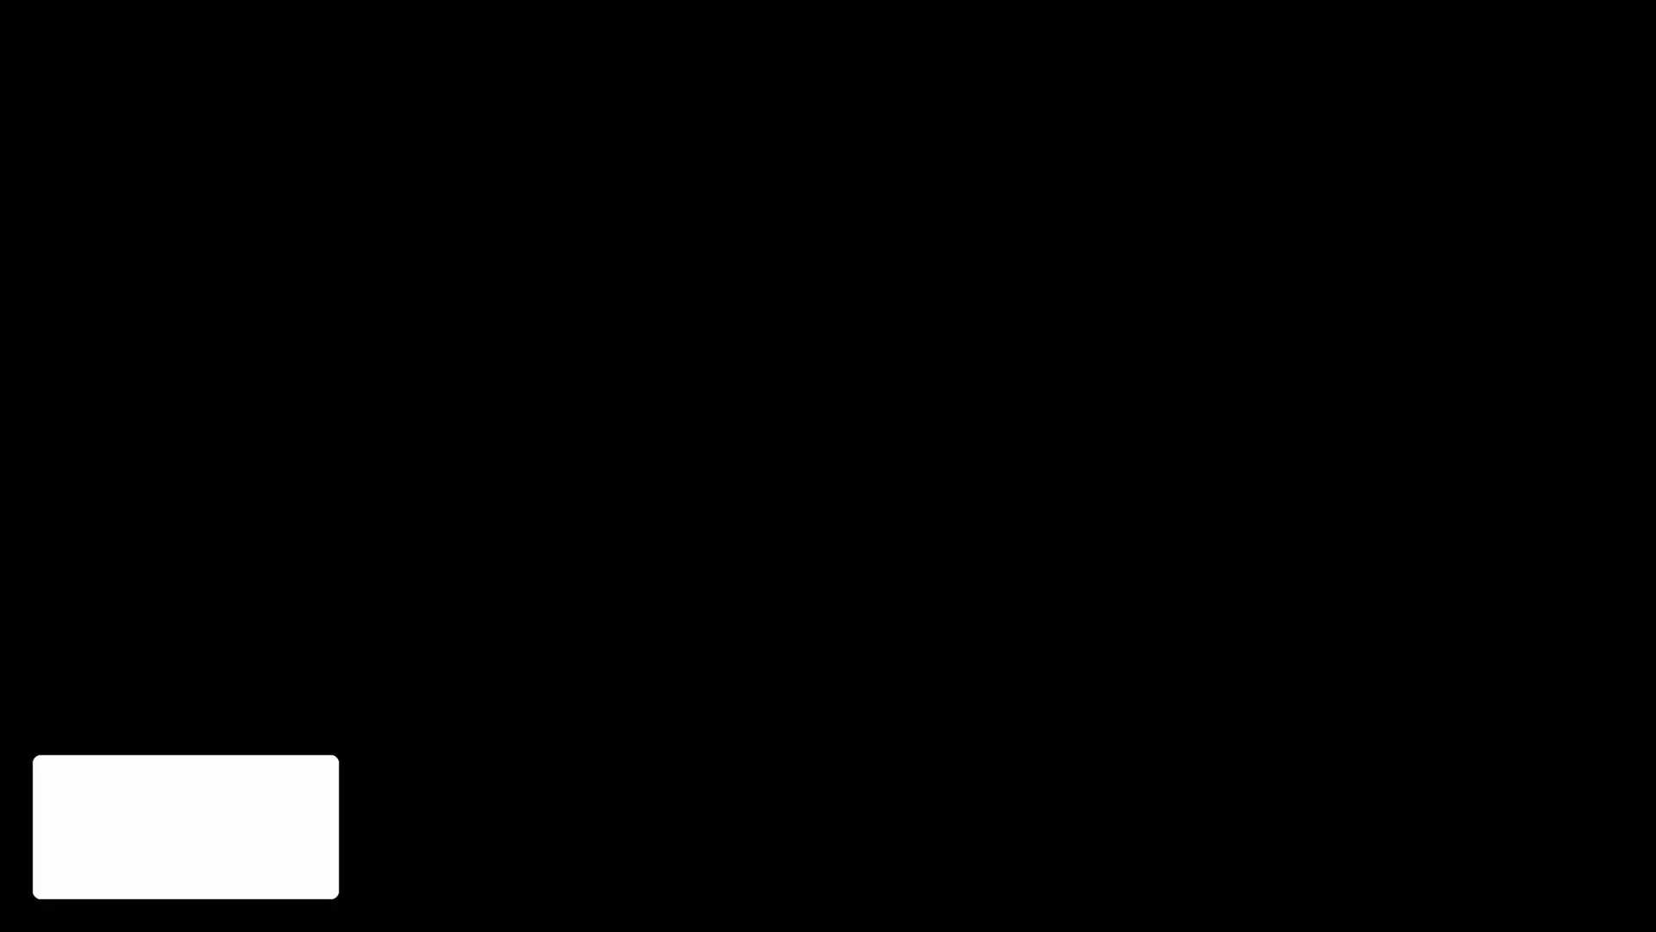
Project the Program full screen to BMD HDMI (2).
right_click(1104, 322)
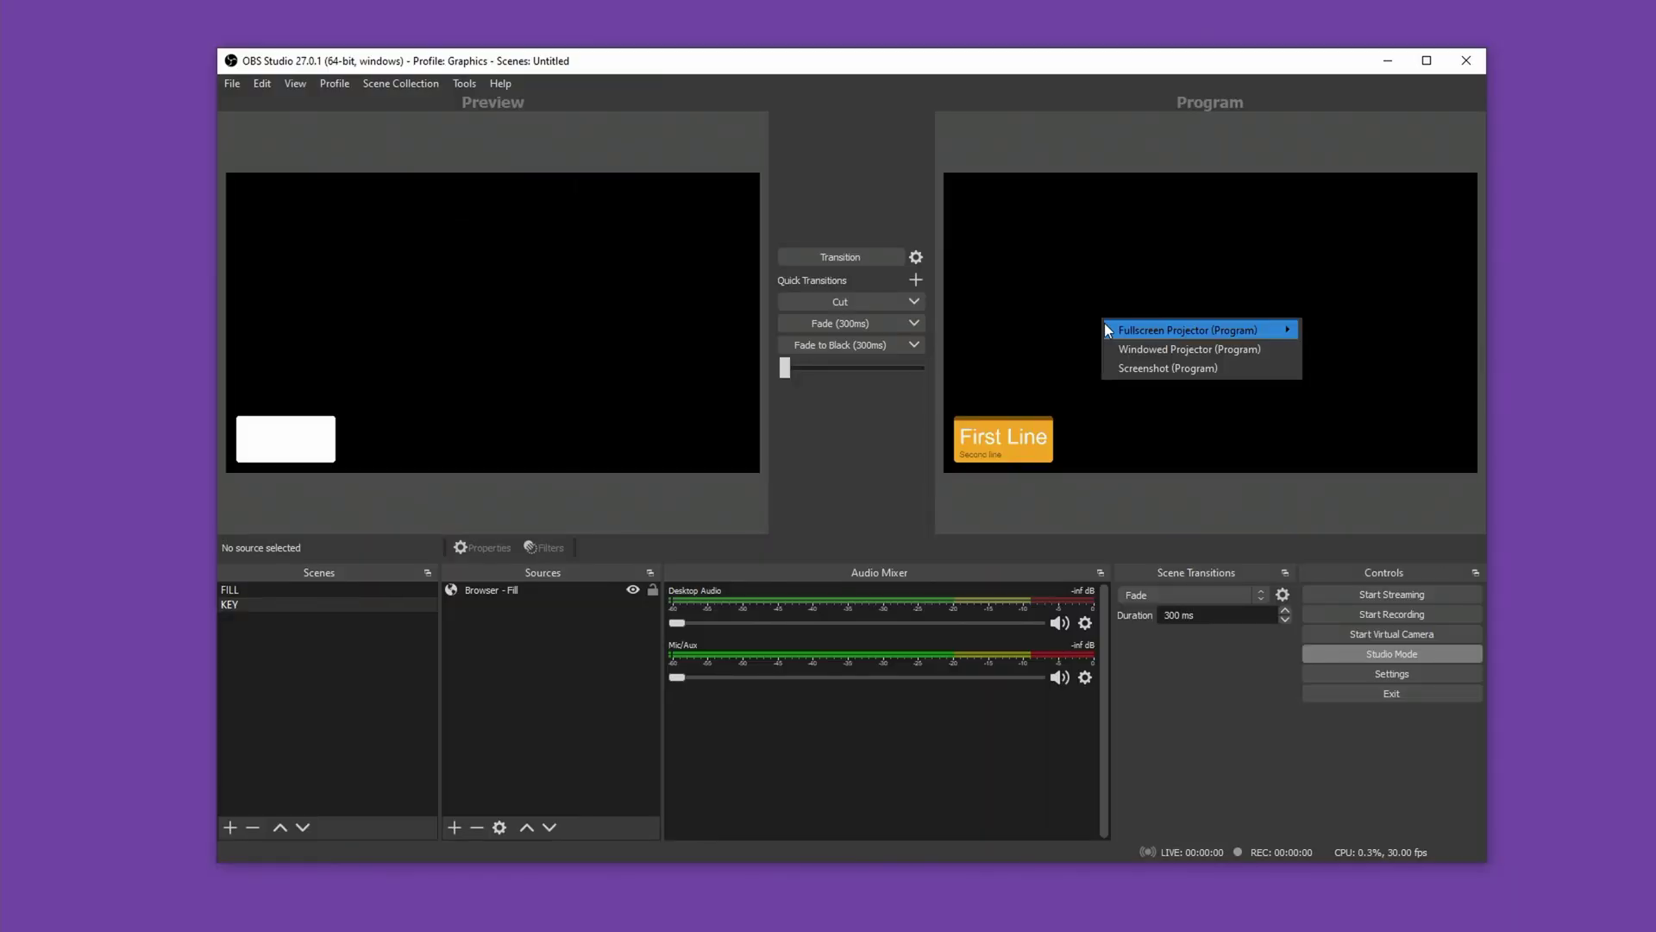
mouse_move(1166, 333)
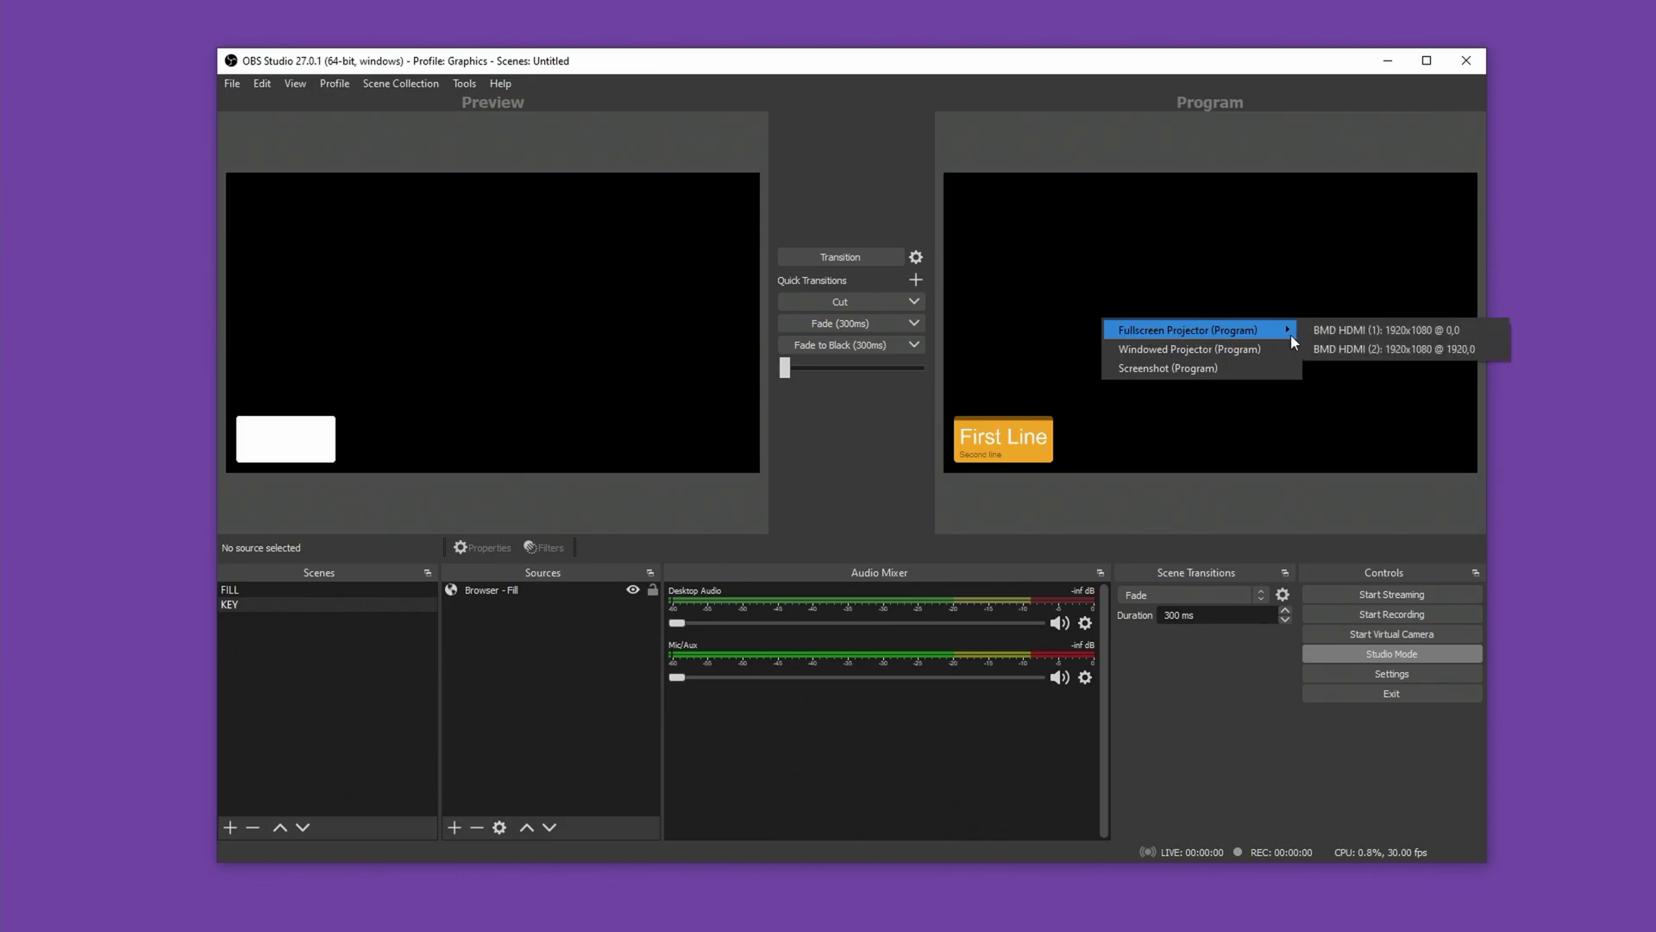
left_click(1352, 349)
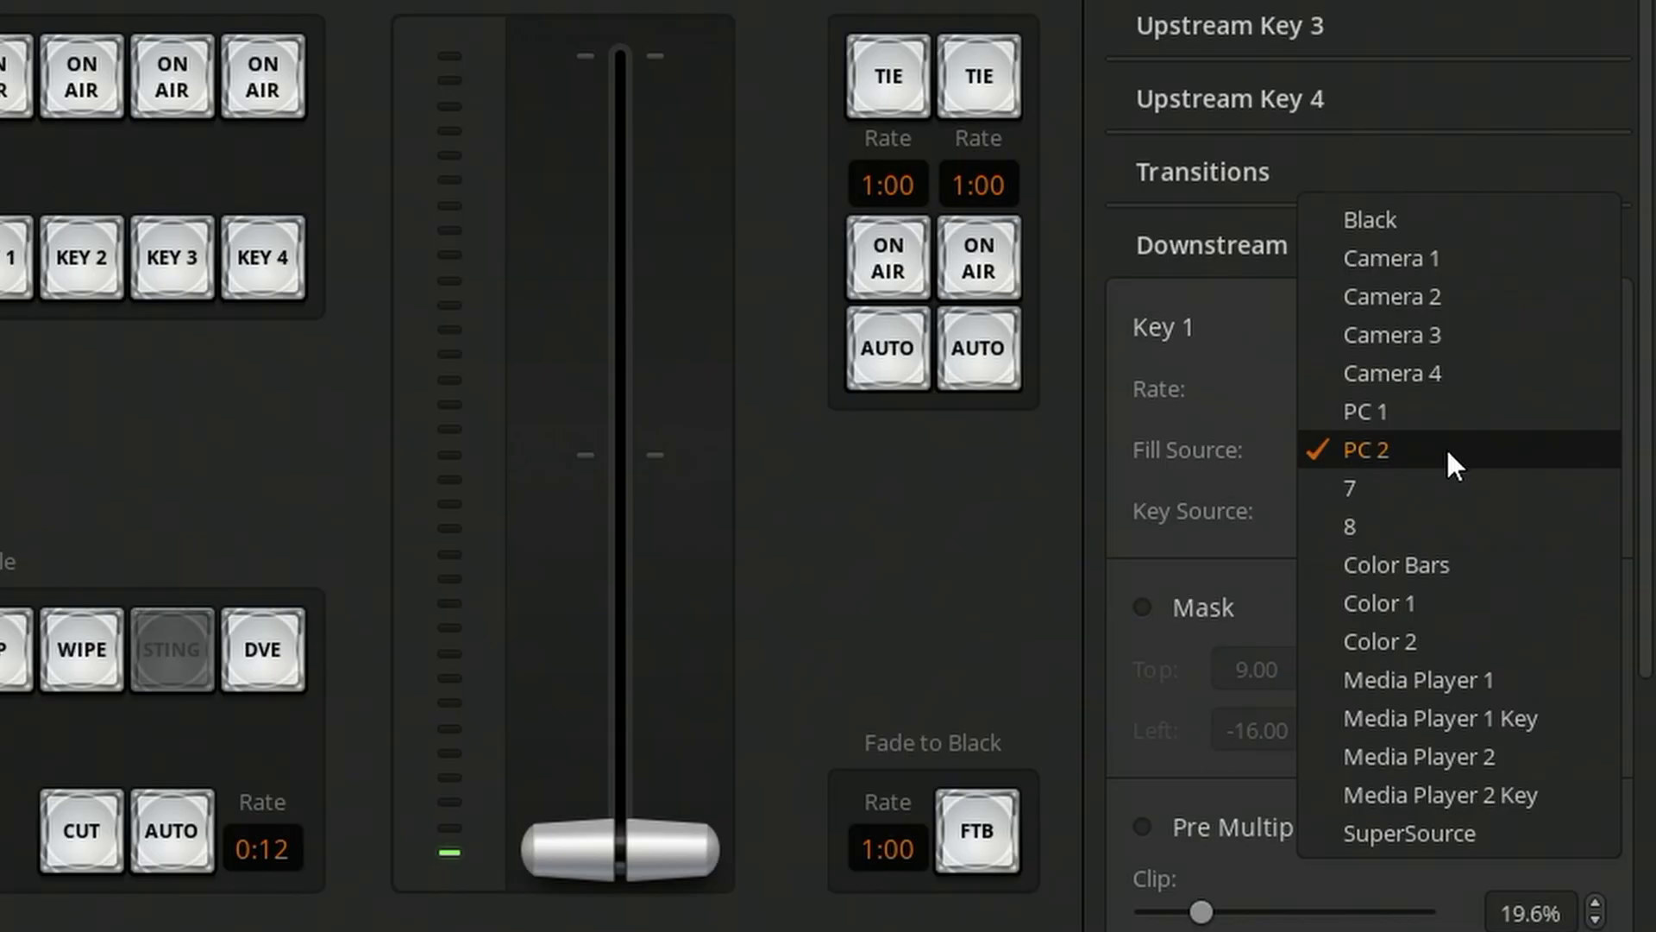
Give Downstream Key 1 PC 2 as Fill Source and PC 1 as Key Source.
left_click(1462, 451)
left_click(1415, 509)
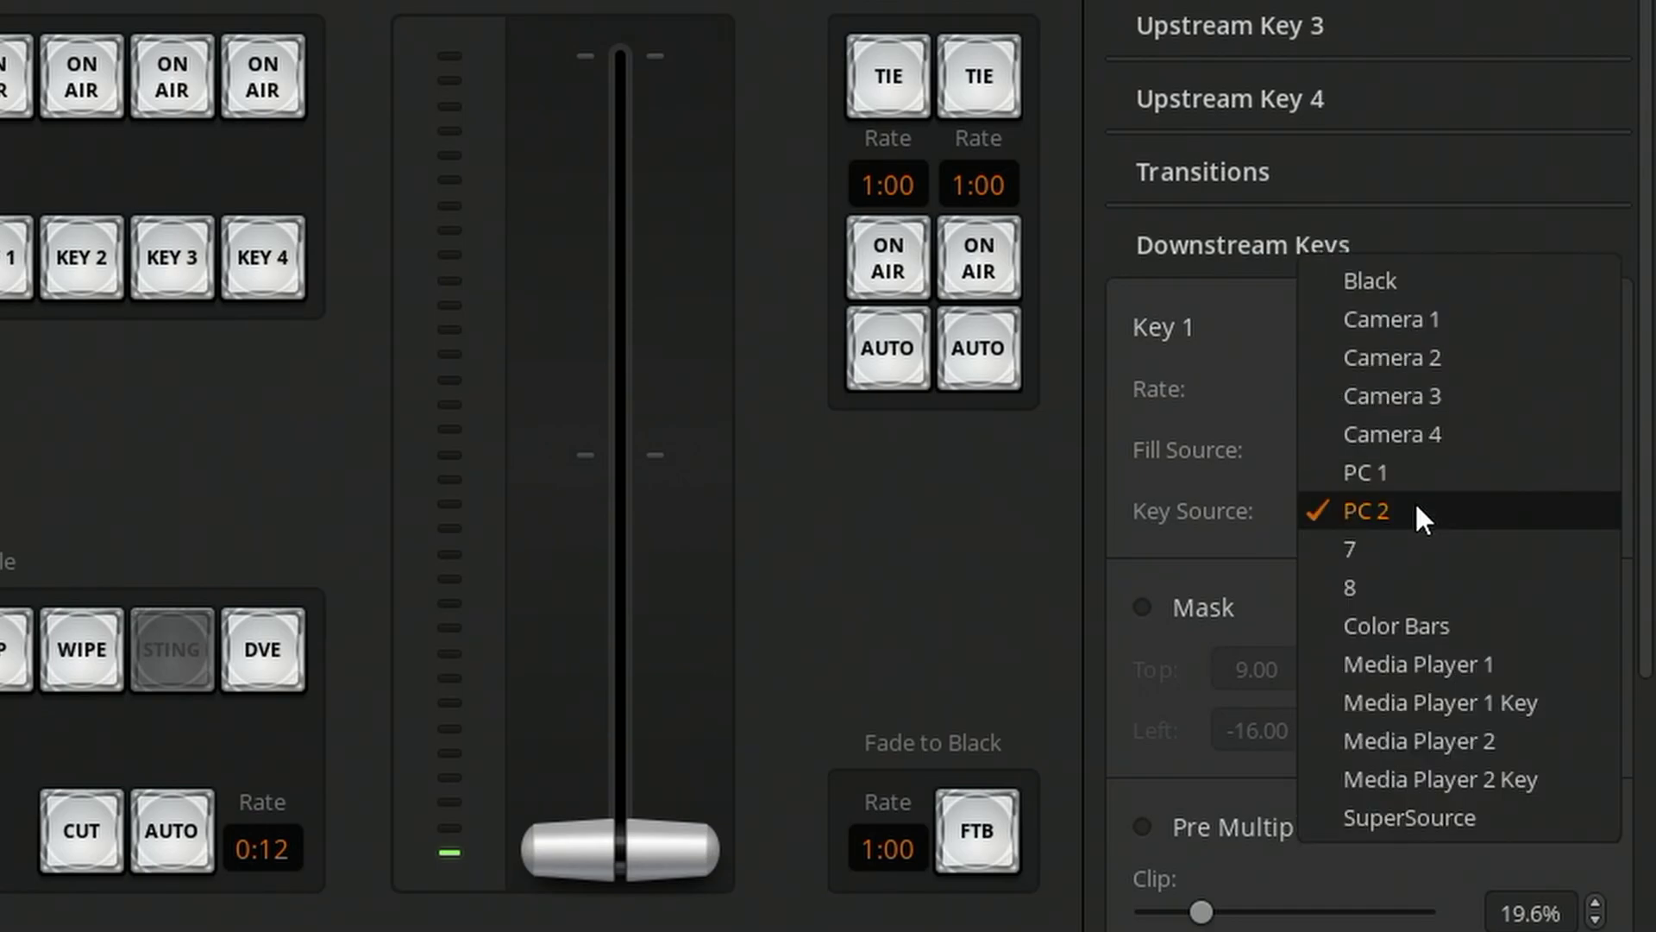
left_click(1406, 471)
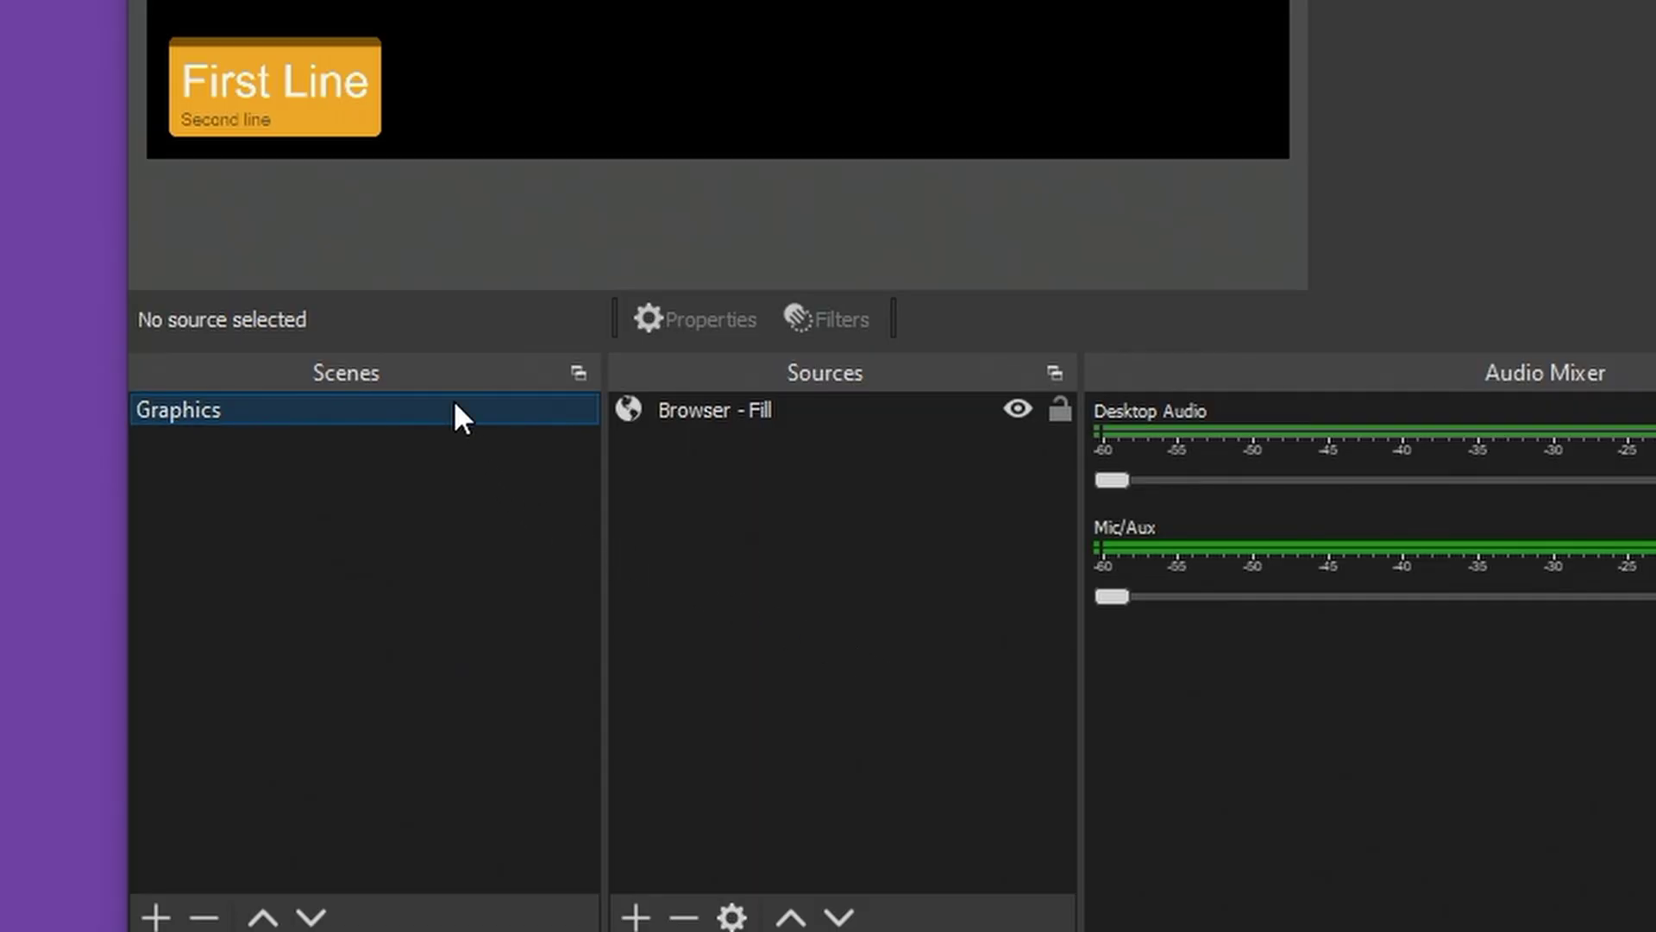
With Browser - Fill selected, start DeckLink output on DeckLink Duo (1) with the External keyer.
left_click(738, 412)
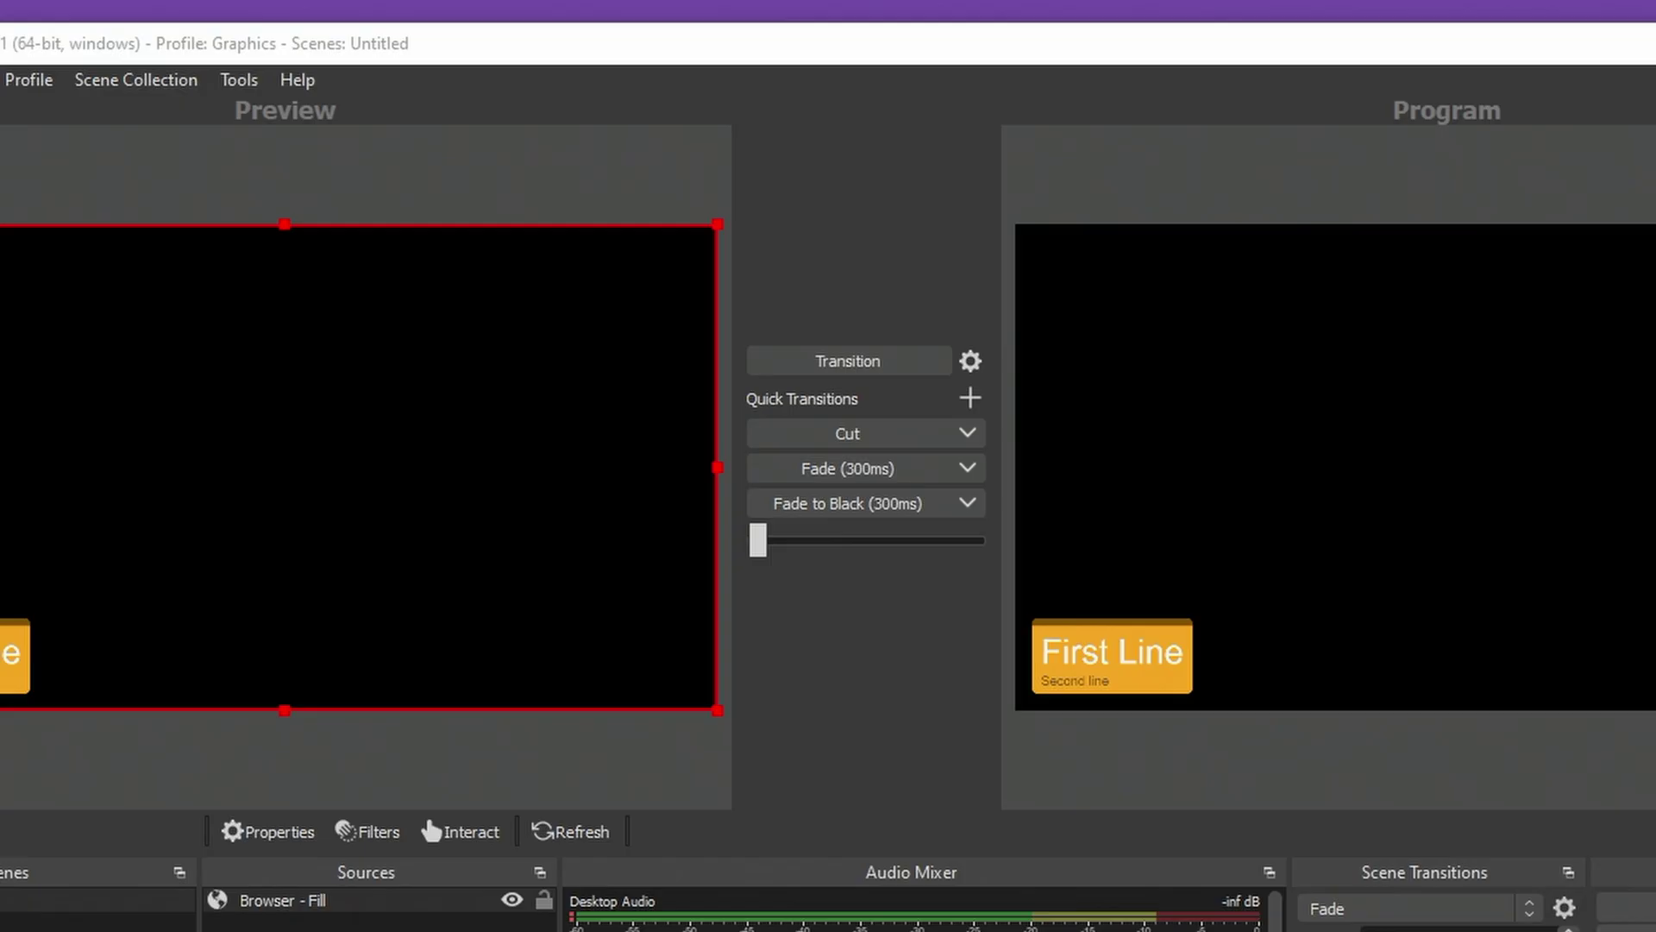
left_click(241, 80)
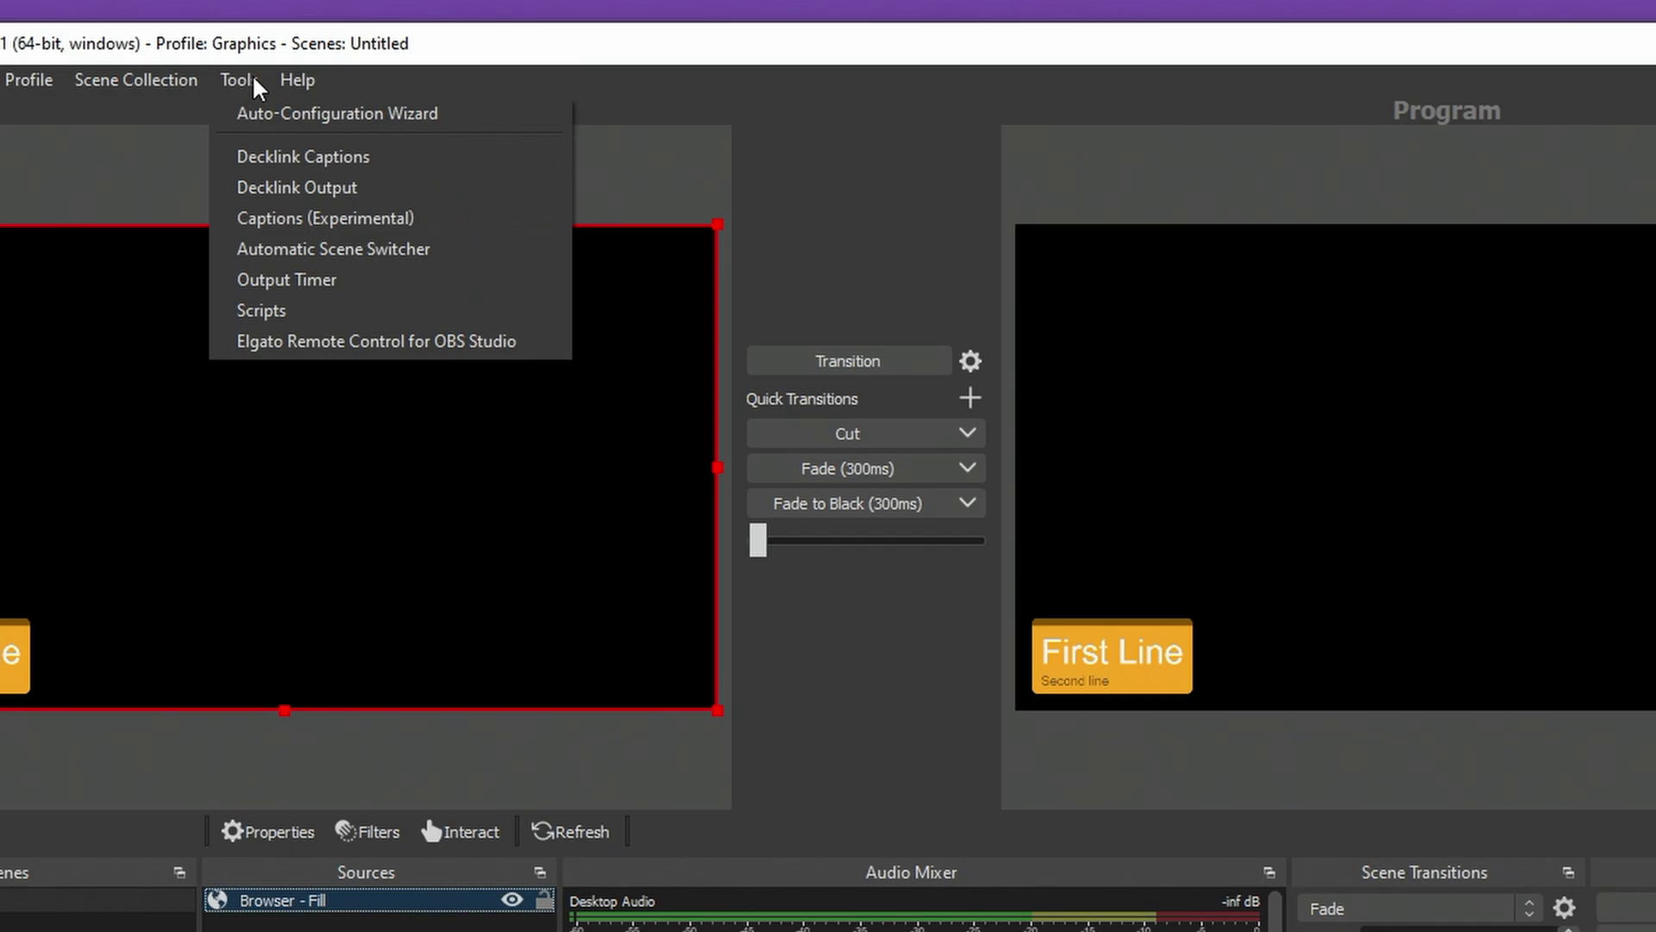
left_click(393, 188)
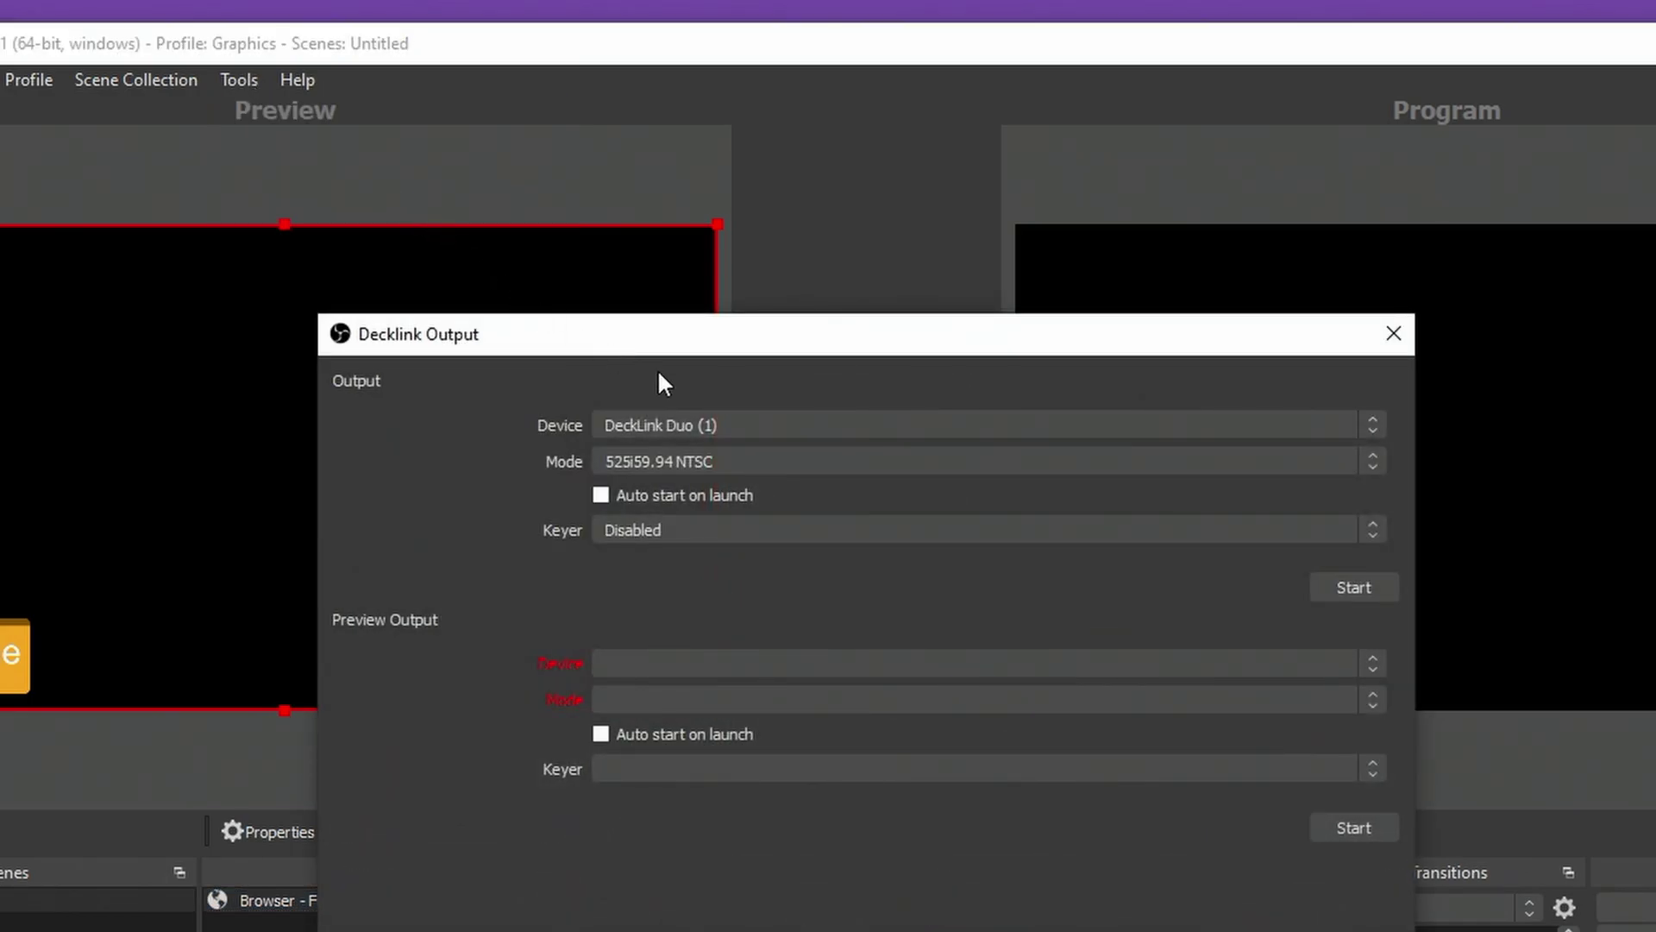
left_click(922, 427)
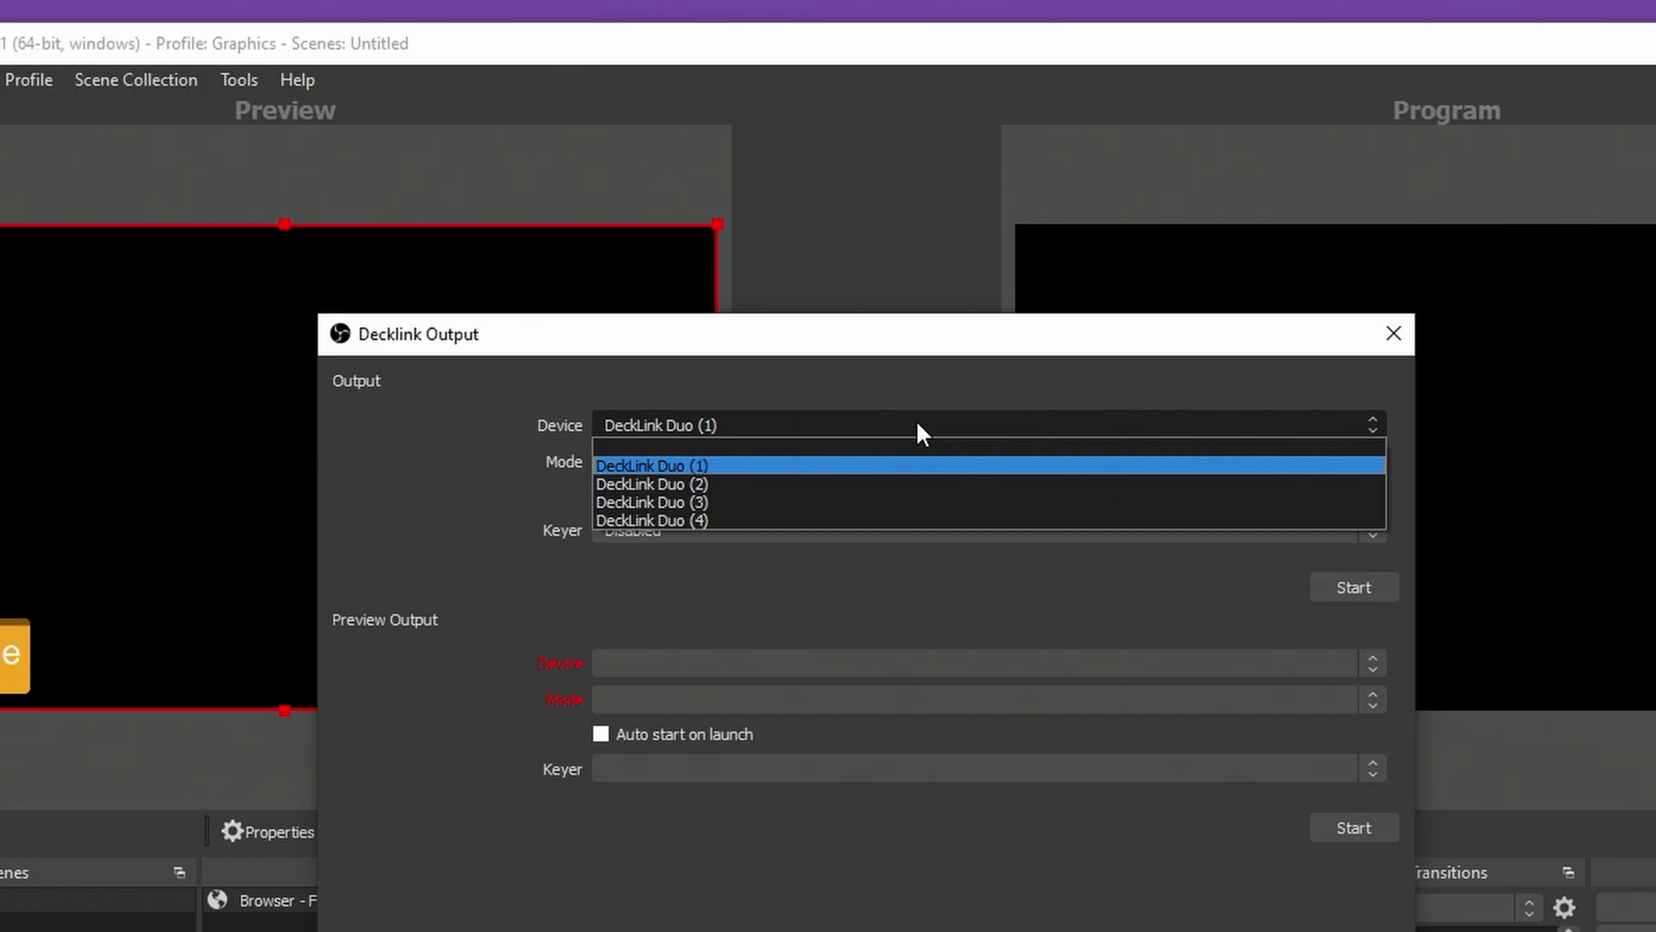
left_click(897, 465)
left_click(1103, 530)
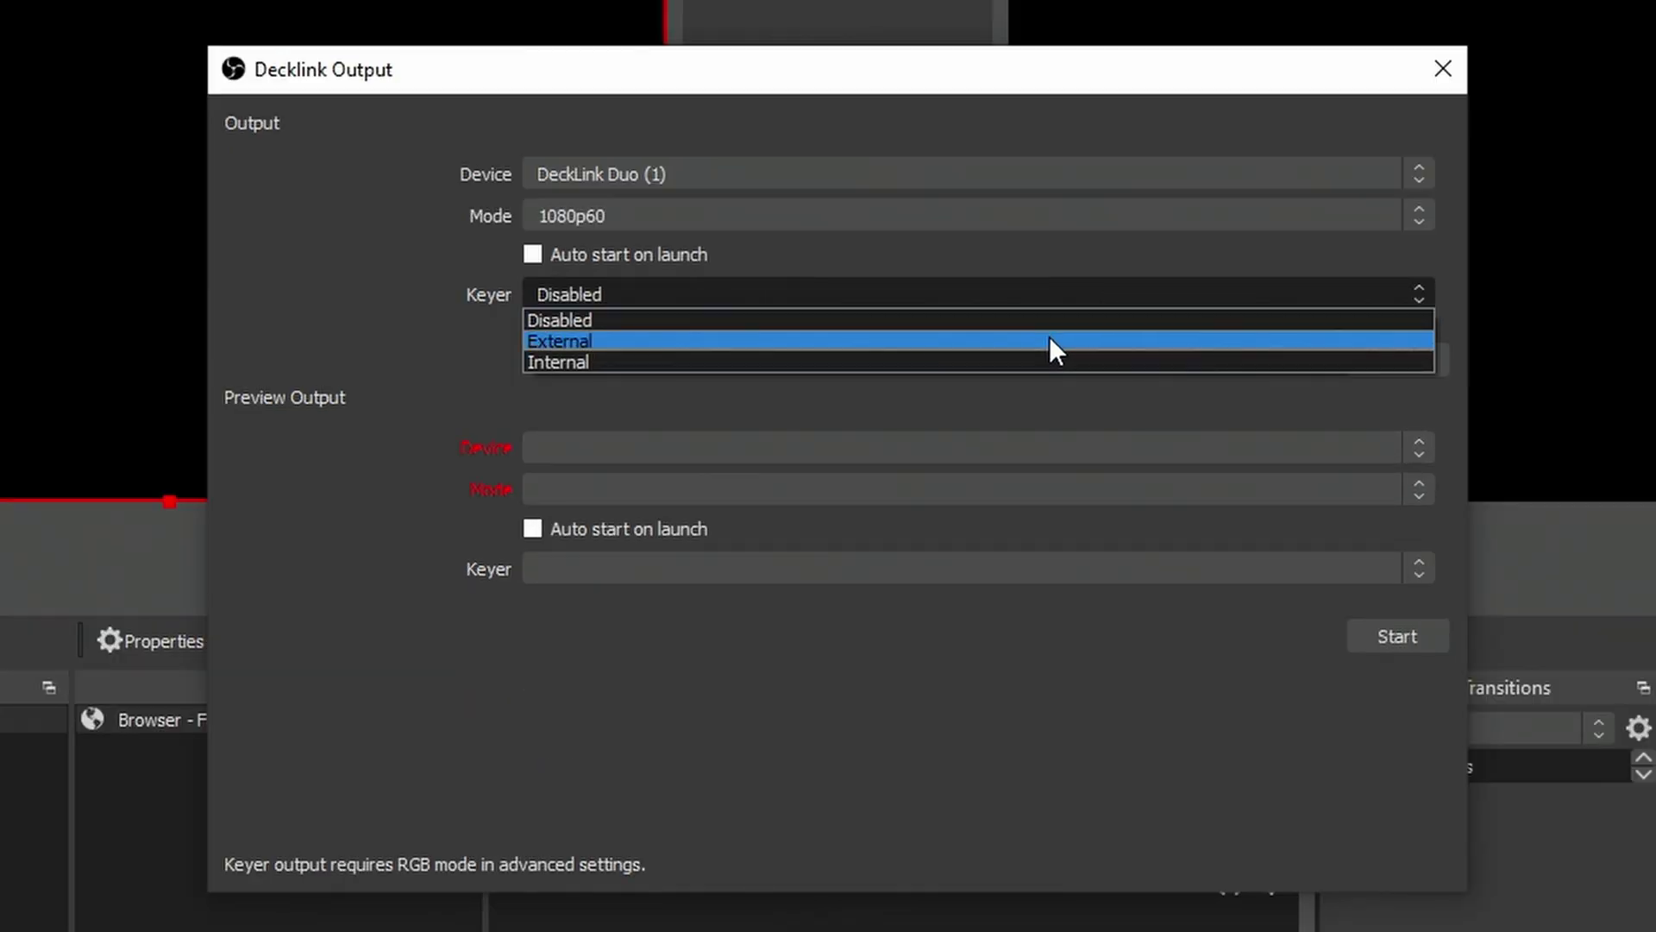
left_click(1048, 342)
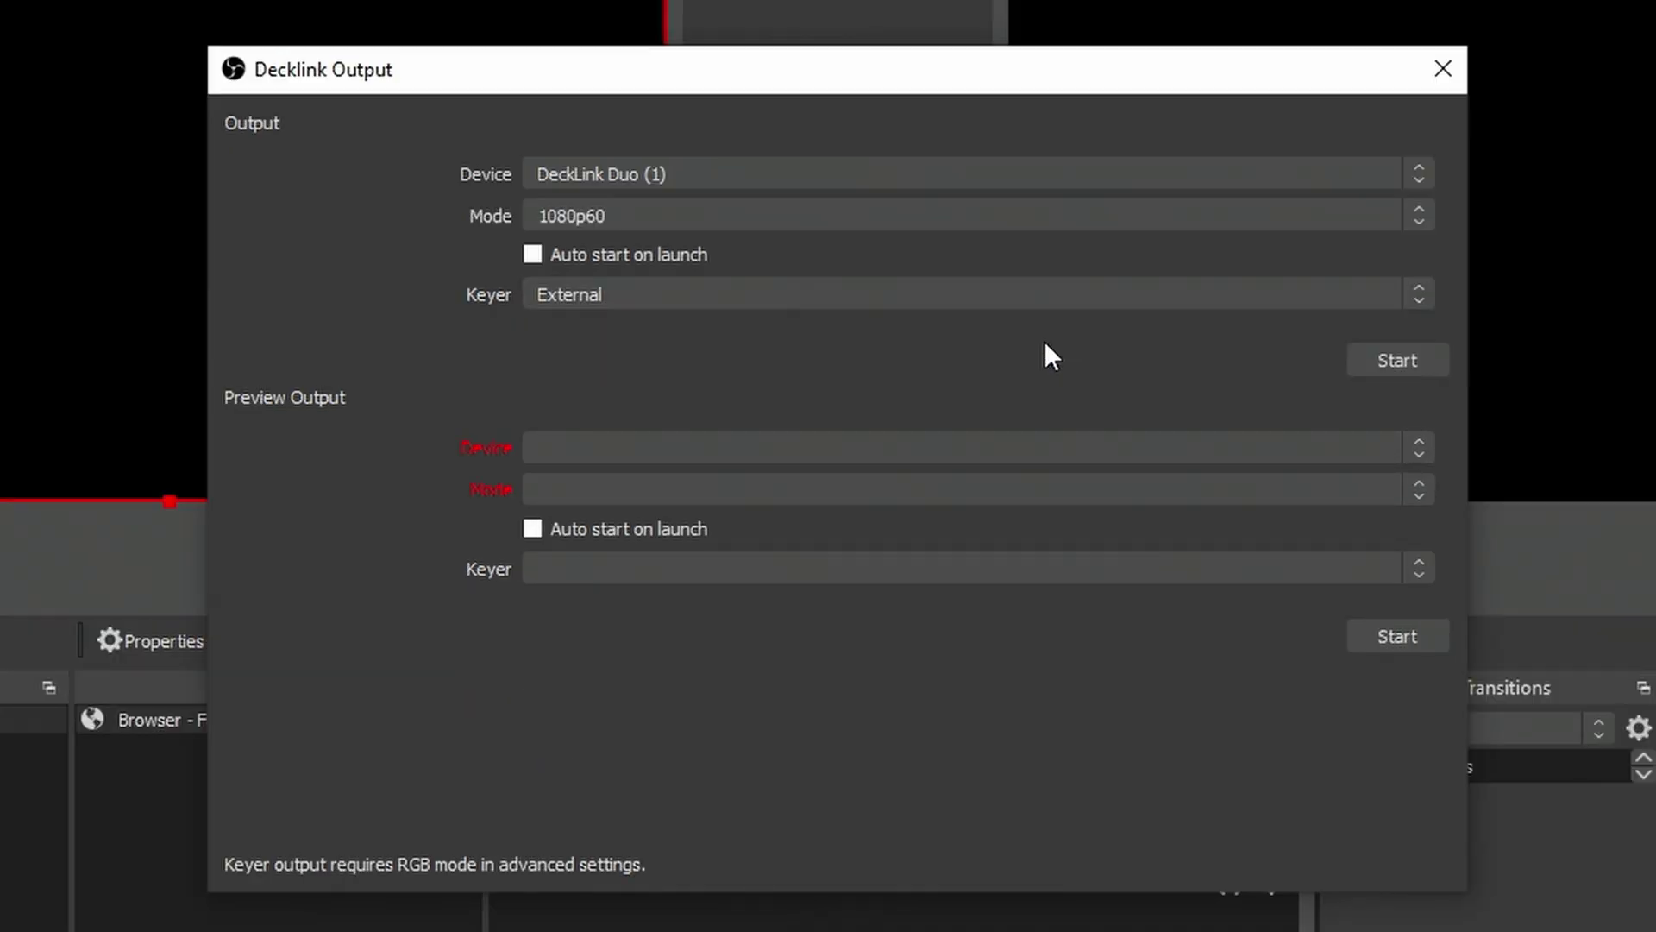
left_click(1418, 359)
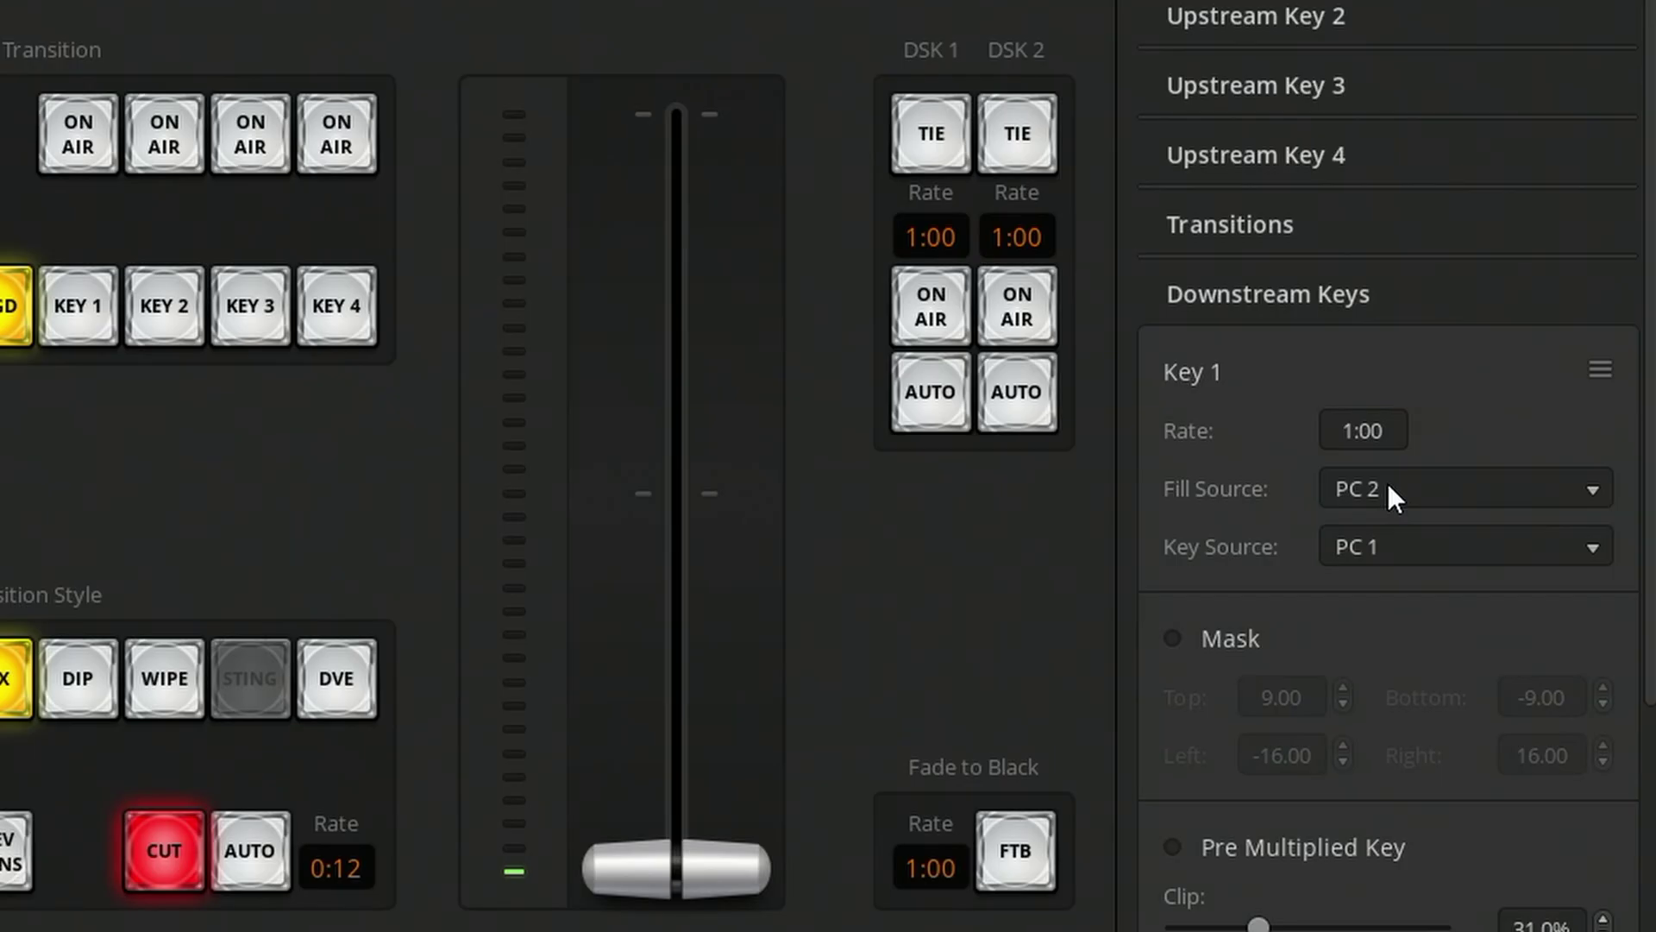
Set Downstream Key 1's Fill Source to OBS 1 and Key Source to OBS 2.
left_click(1389, 483)
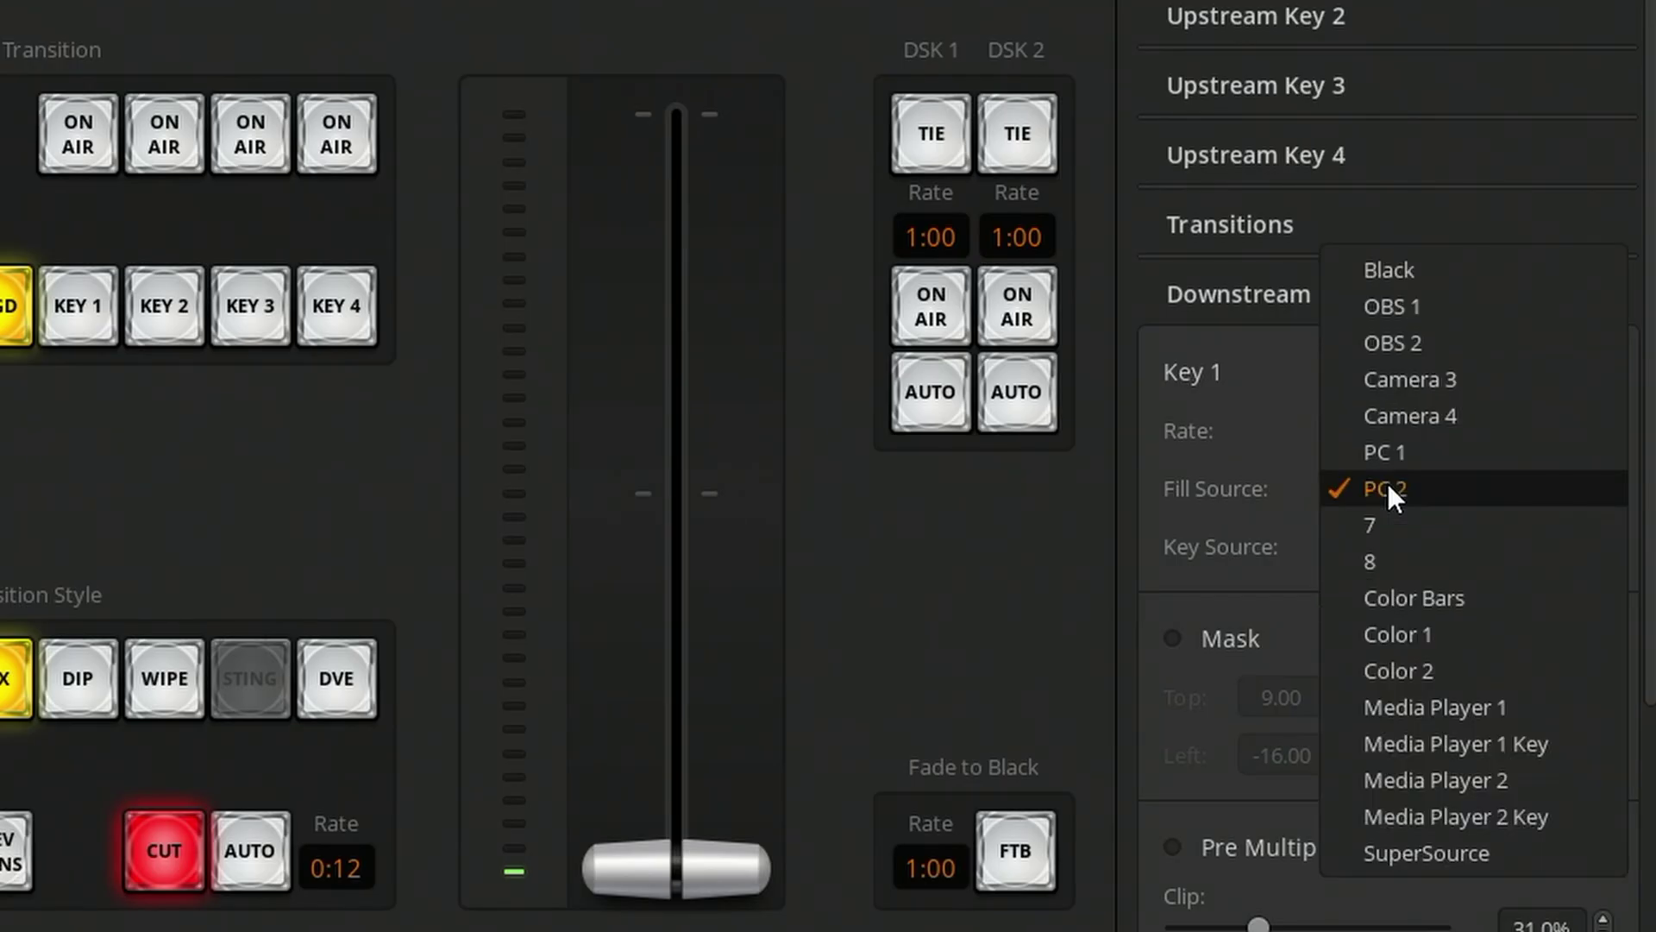
left_click(1469, 332)
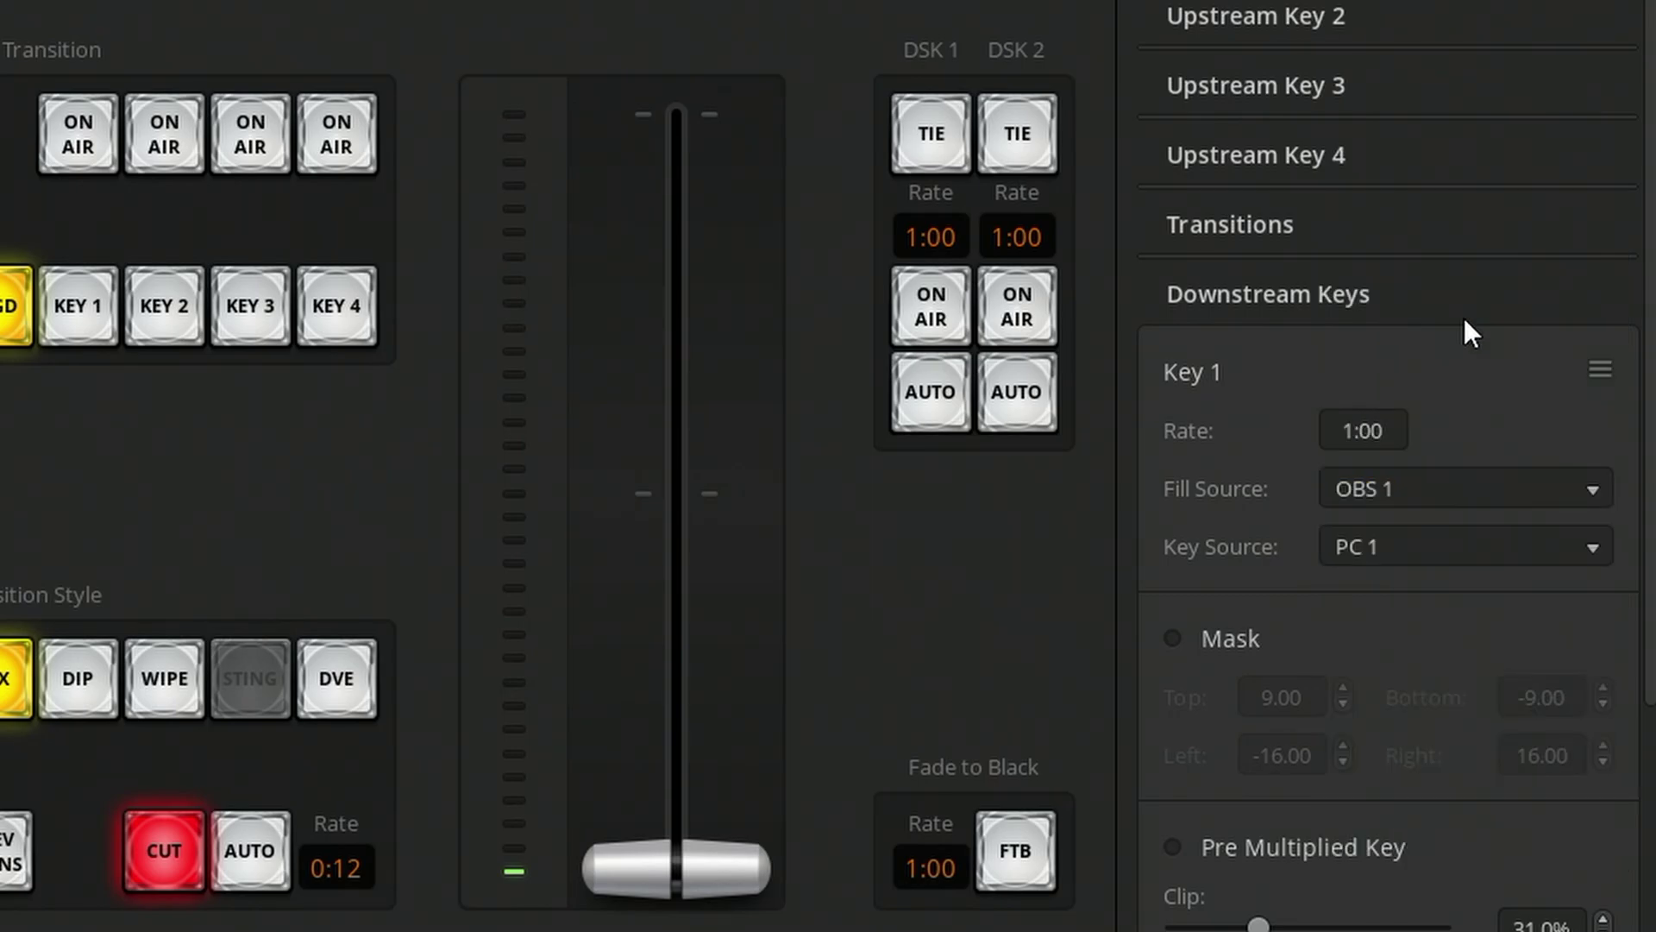
left_click(1392, 545)
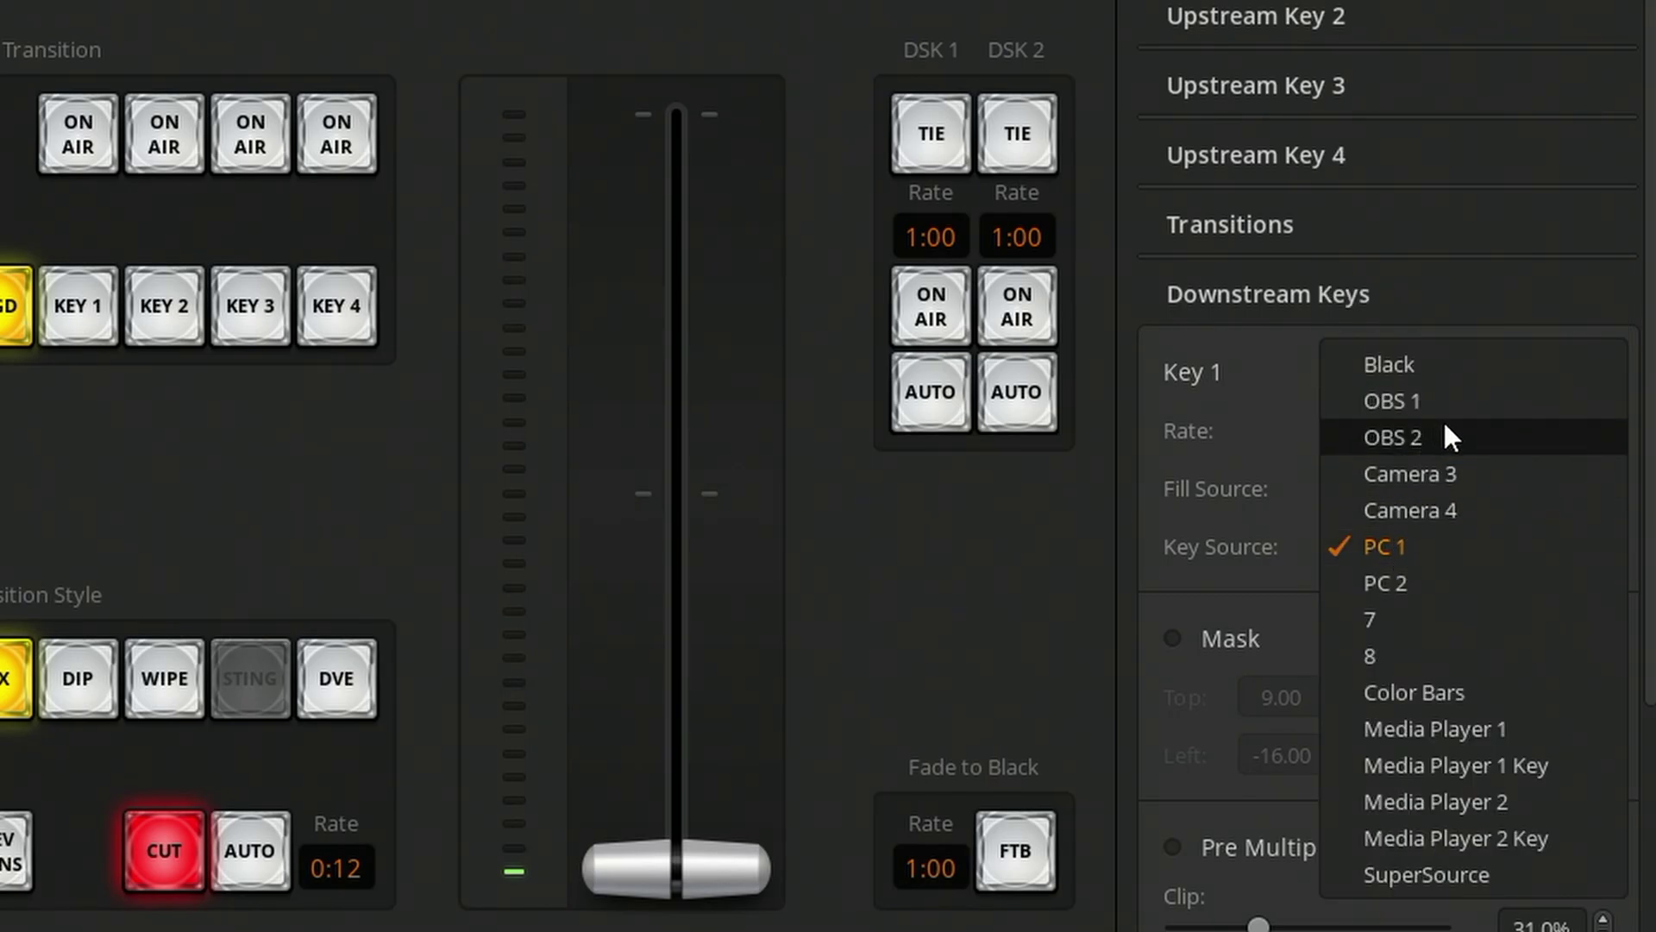
left_click(1381, 436)
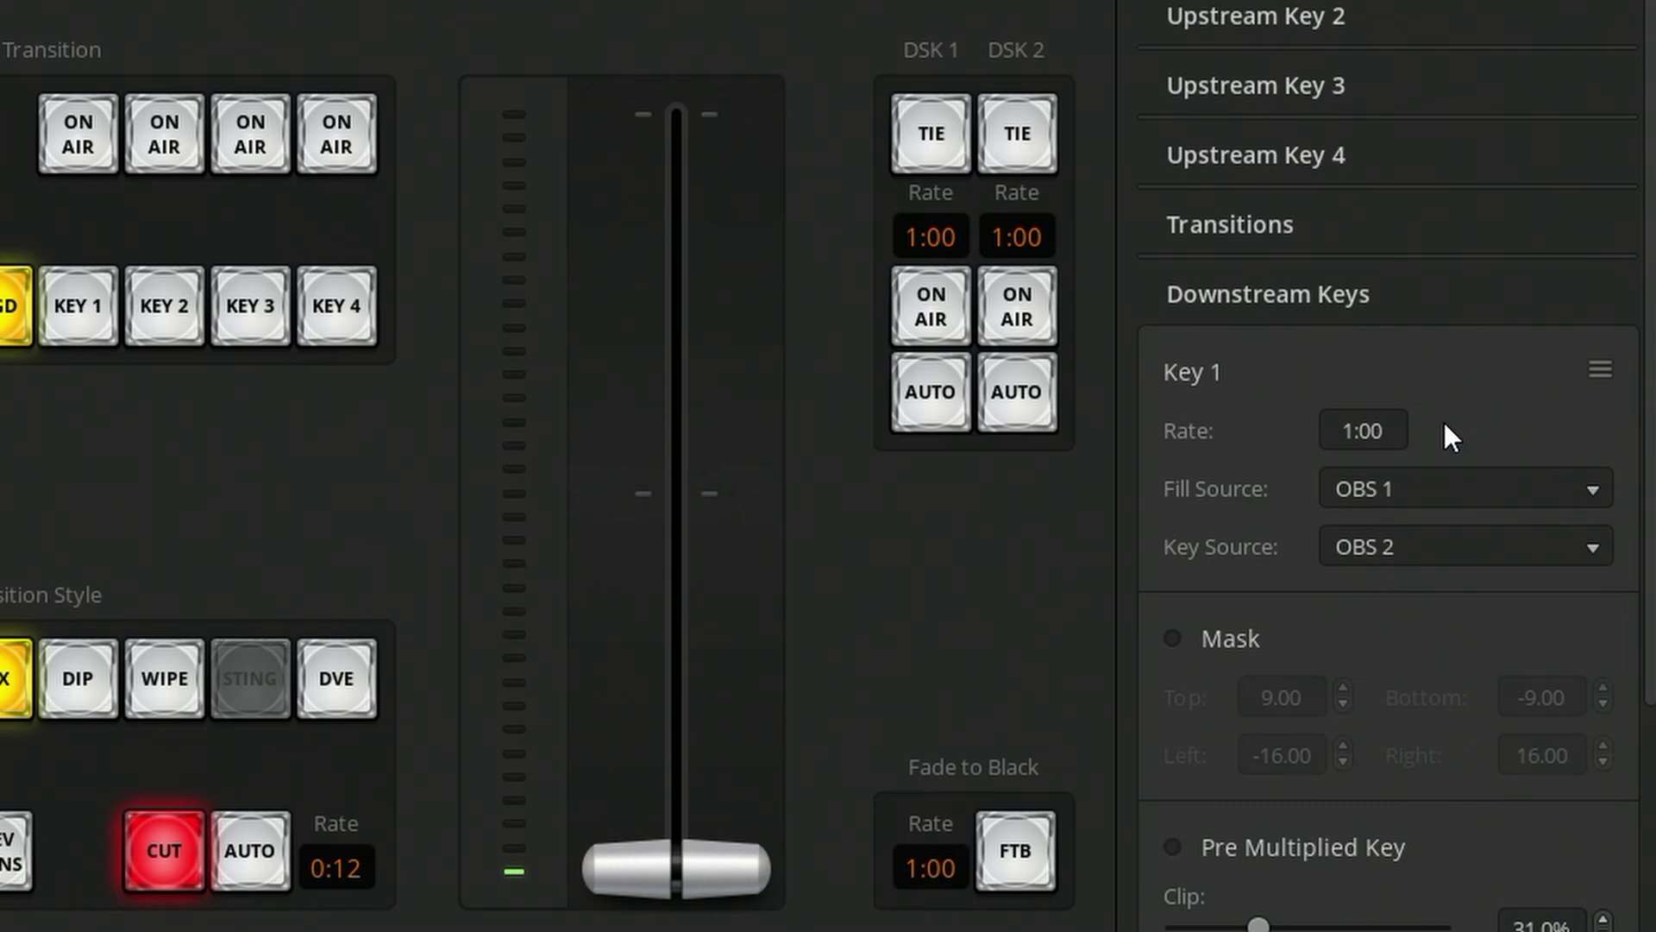